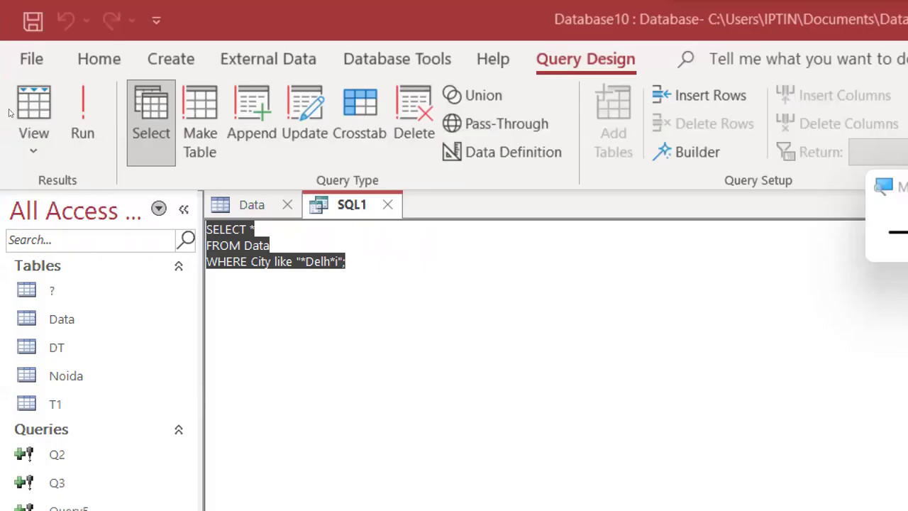
- After a glance at the Data table, select and delete all of SQL1's old SQL text
key("ctrl+End")
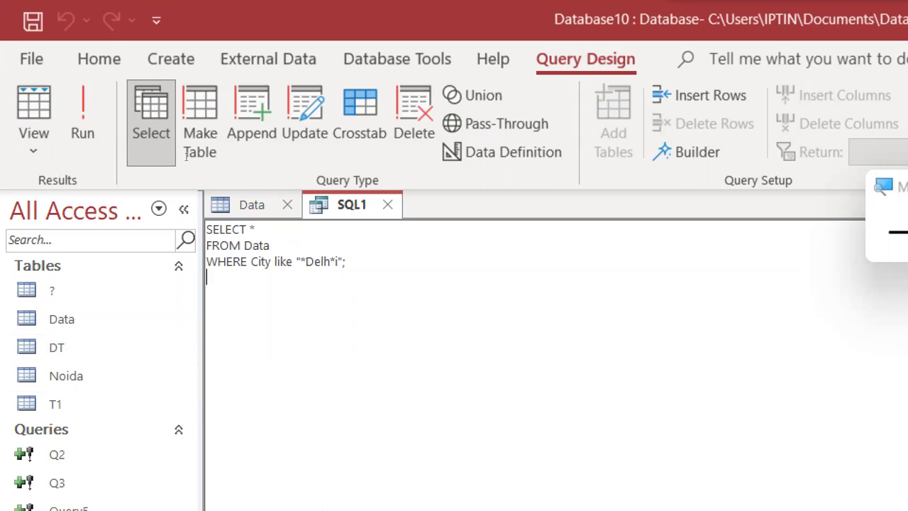
key("ctrl+F6")
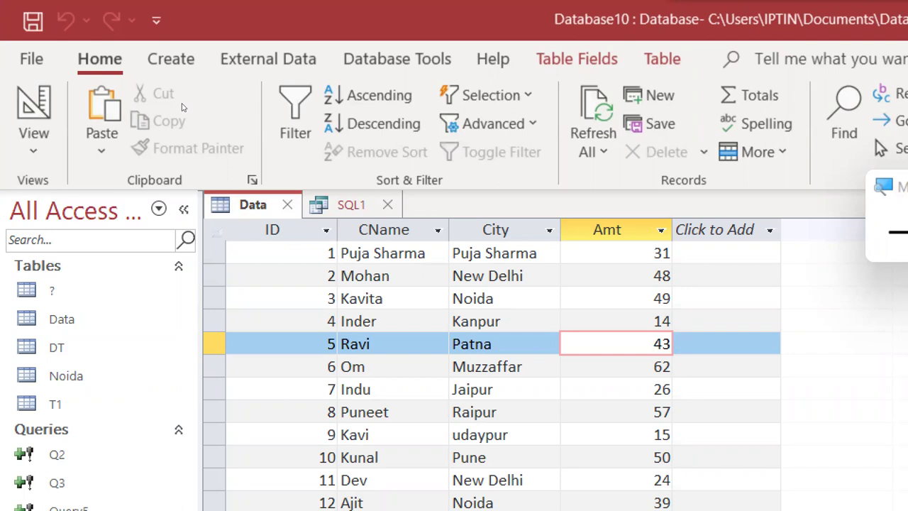
key("ctrl+F6")
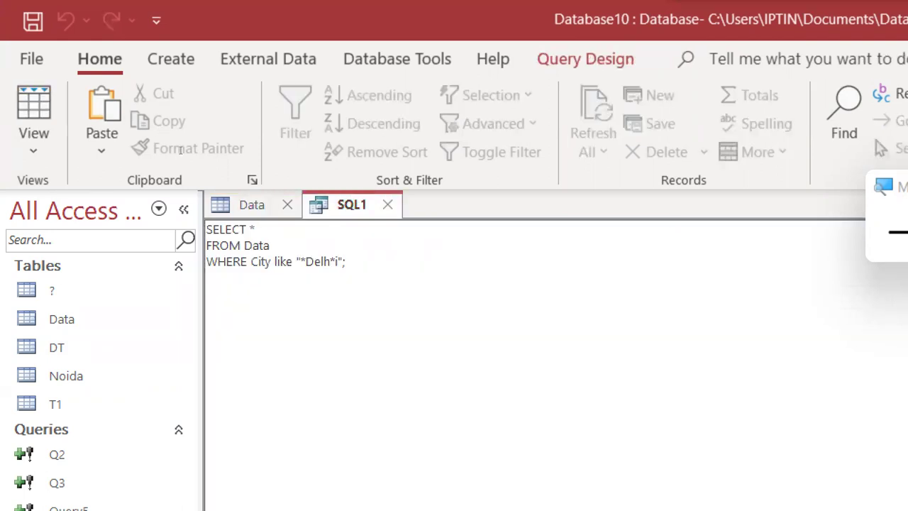
key("ctrl+a")
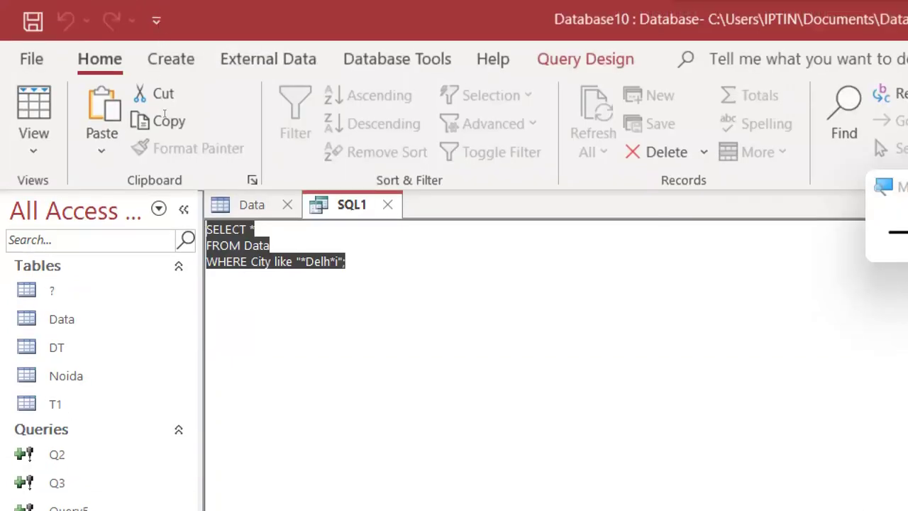
key("Delete")
- Write 'Select id,cname,amt from data' in SQL1, checking the Data table's field names
type("Select")
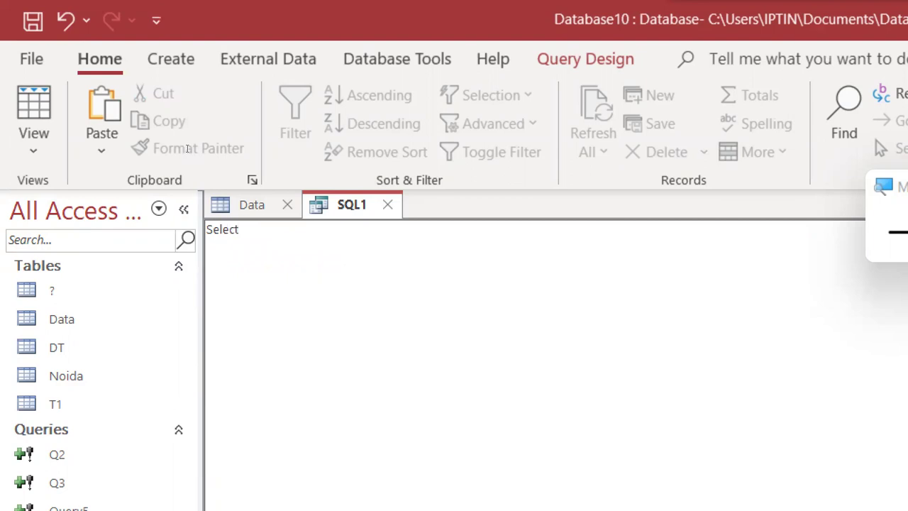
key("ctrl+F6")
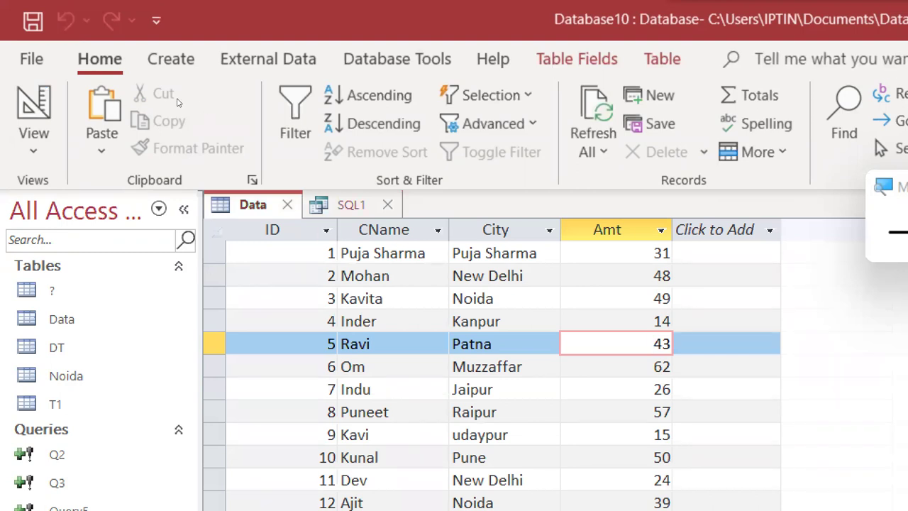
key("ctrl+F6")
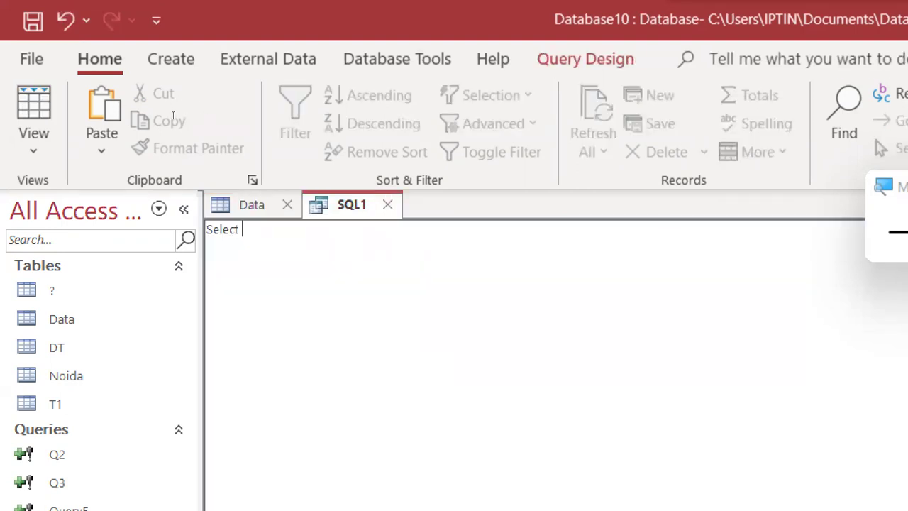
type("id,")
type("cname,")
type("am")
type("t ")
type("from data")
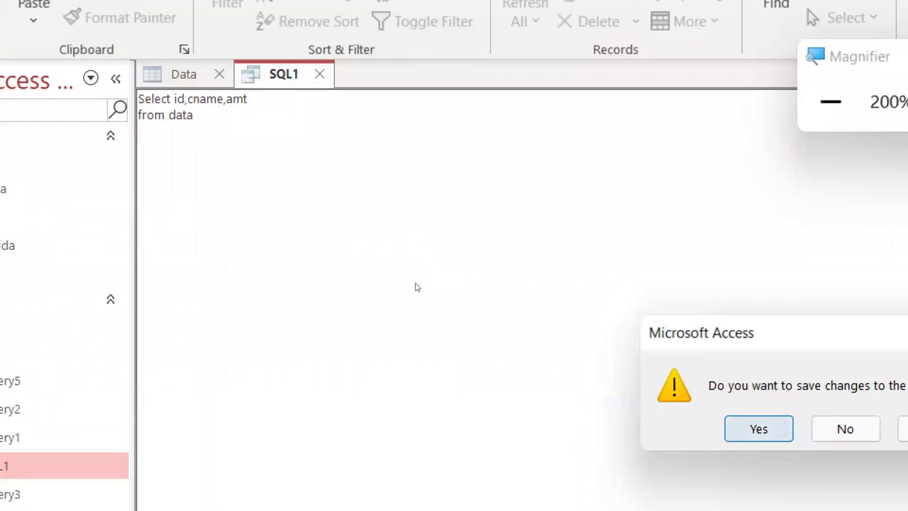
- Save and reopen SQL1, then compare its cname and amt columns with the Data table
key("Return")
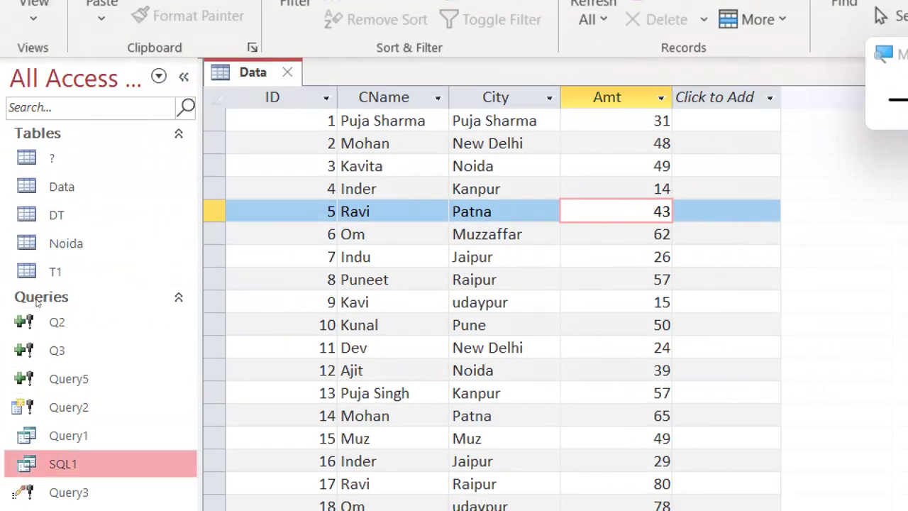
key("Return")
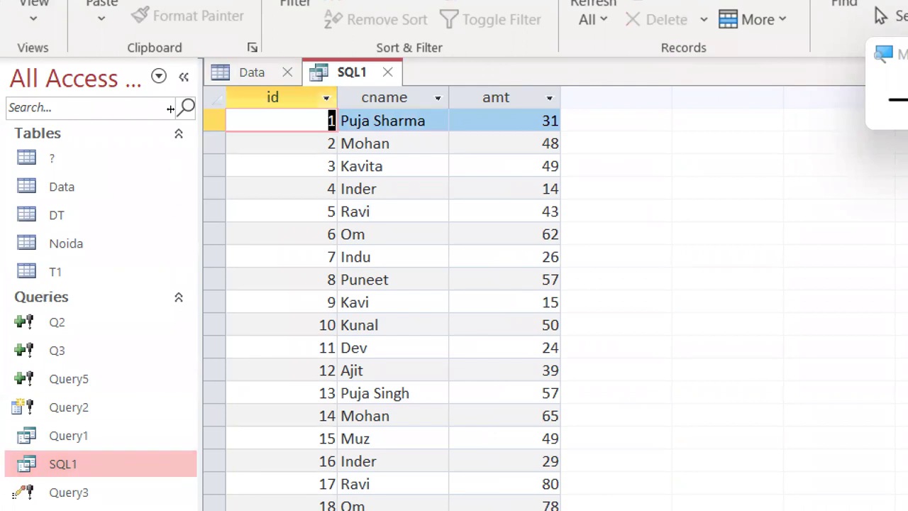
key("Tab")
key("ctrl+space")
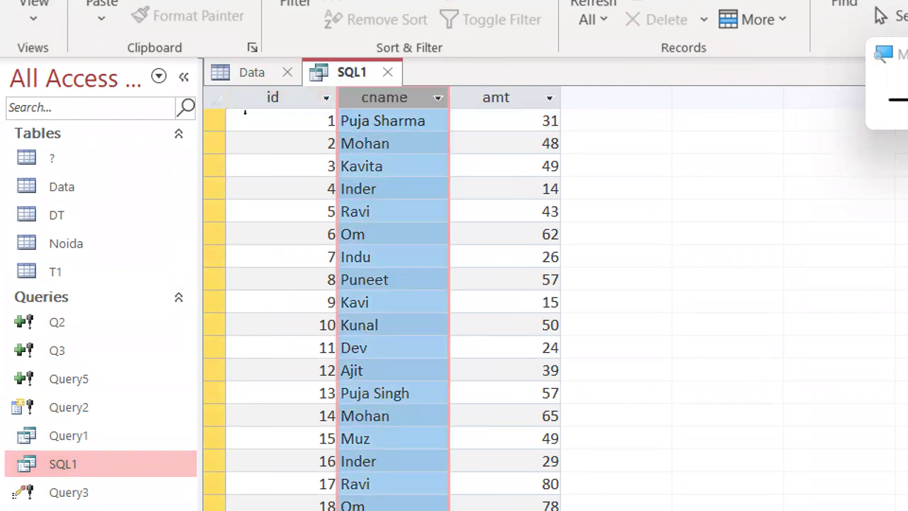
key("Right")
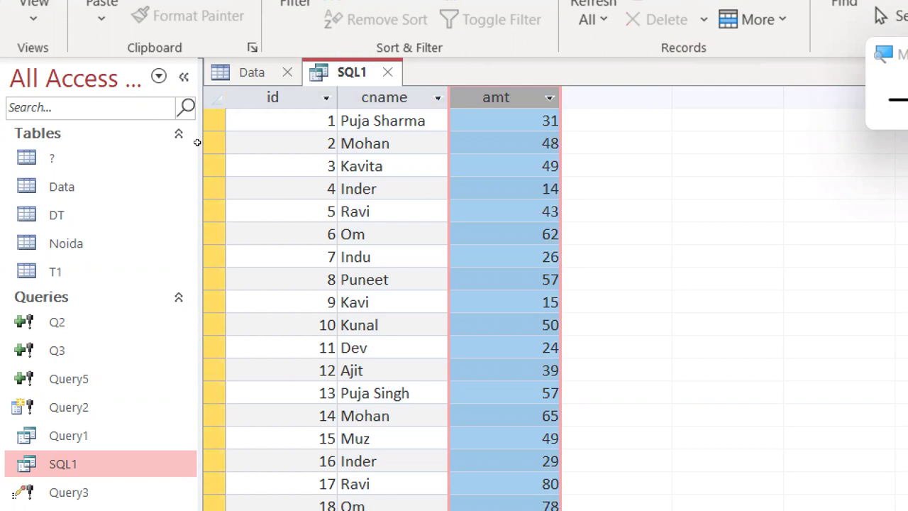
key("ctrl+F6")
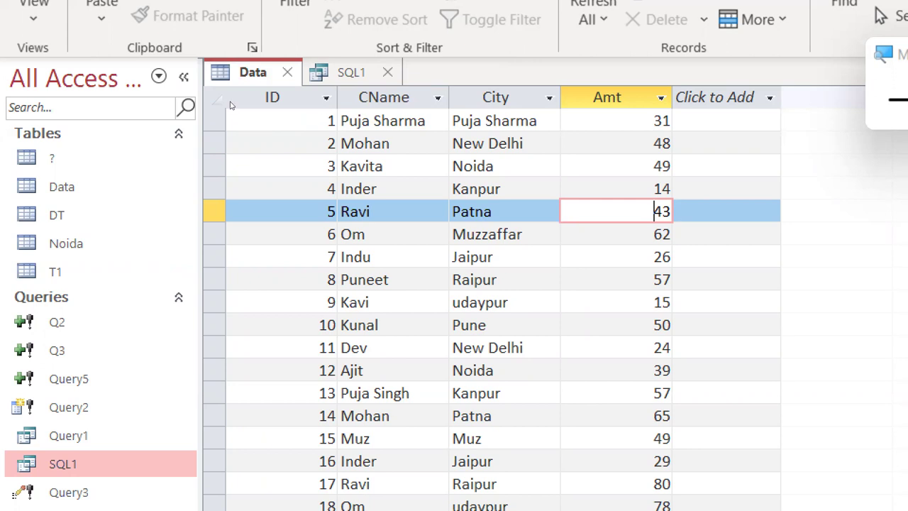
key("ctrl+F6")
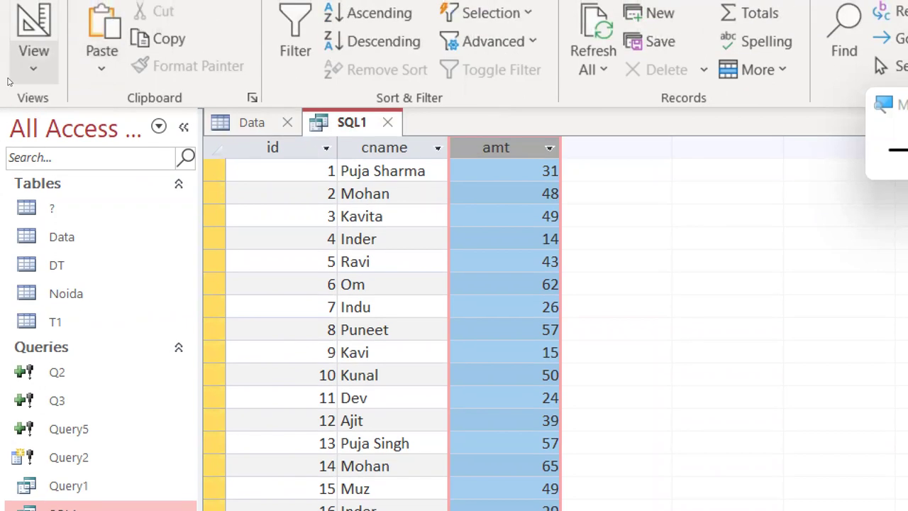
- Switch SQL1 to SQL View
left_click(33, 67)
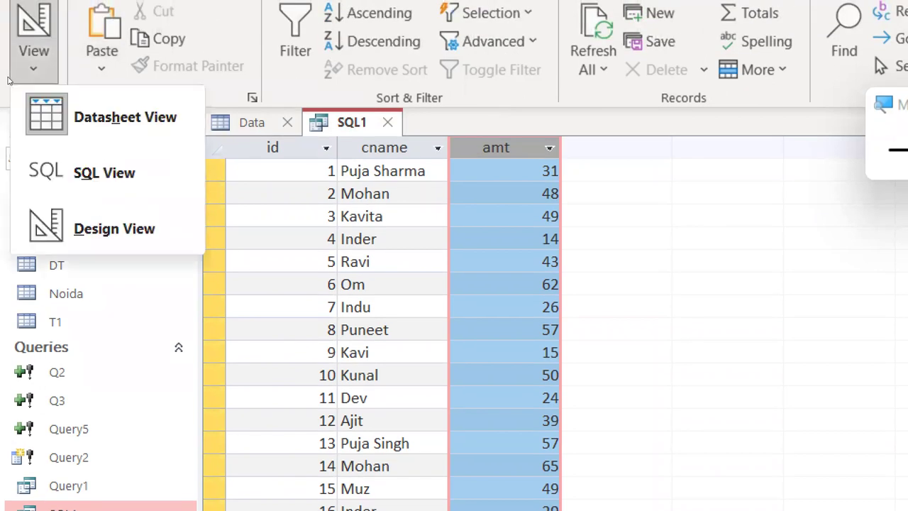
left_click(85, 170)
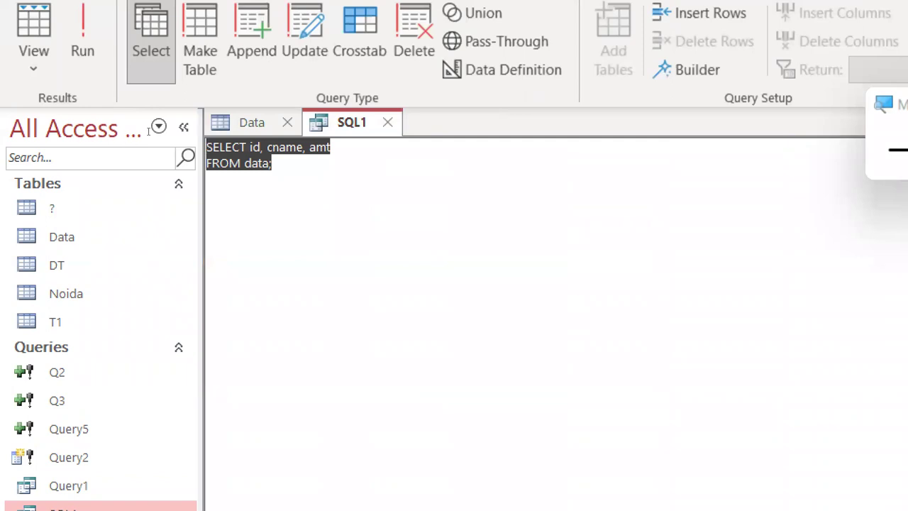
key("Right")
- Highlight the id and cname field names in 'SELECT id, cname, amt FROM data;'
key("ctrl+Home")
key("ctrl+Right")
key("shift+Right")
key("shift+Right")
key("ctrl+Right")
key("ctrl+shift+Right")
key("shift+Left")
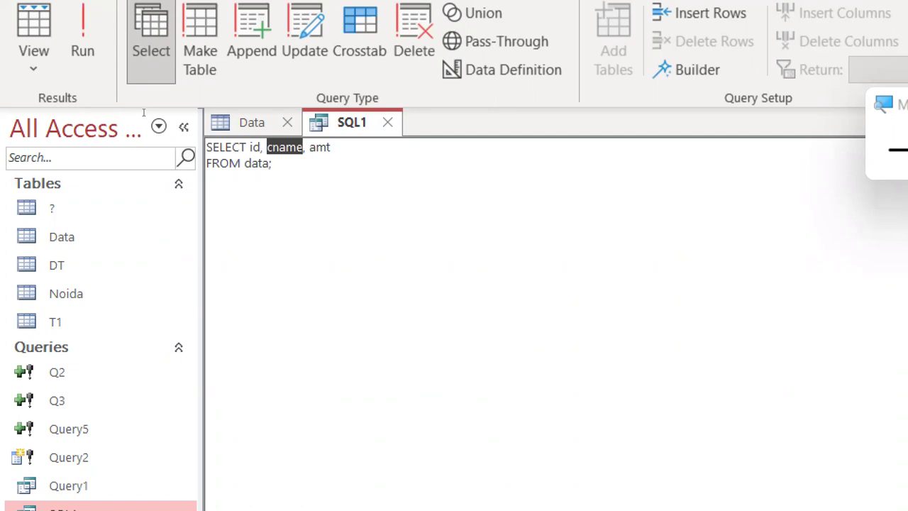
key("shift+Left")
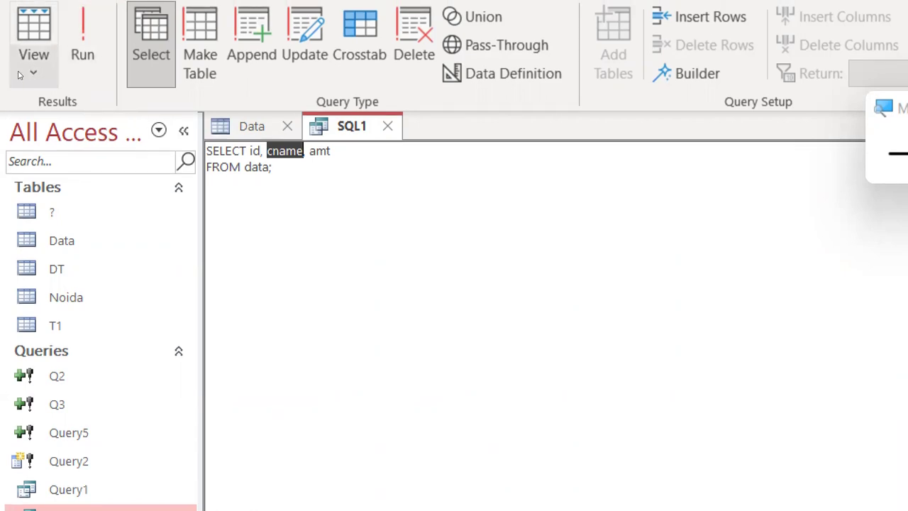
- Show SQL1 in Datasheet View and select its cname and amt columns
left_click(20, 74)
left_click(27, 101)
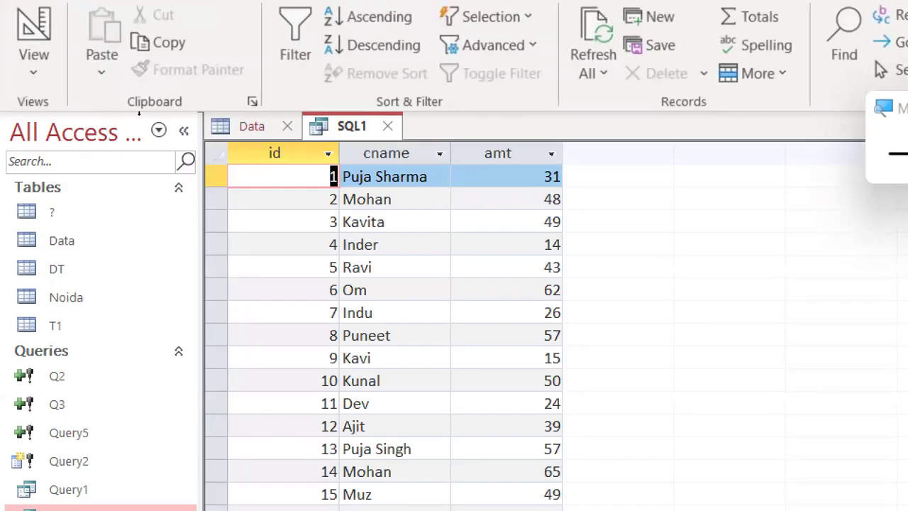
key("ctrl+space")
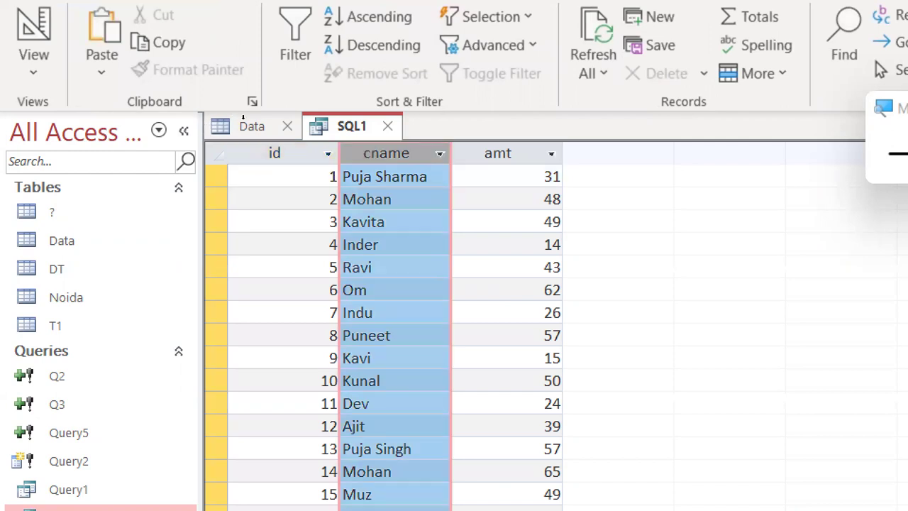
key("Right")
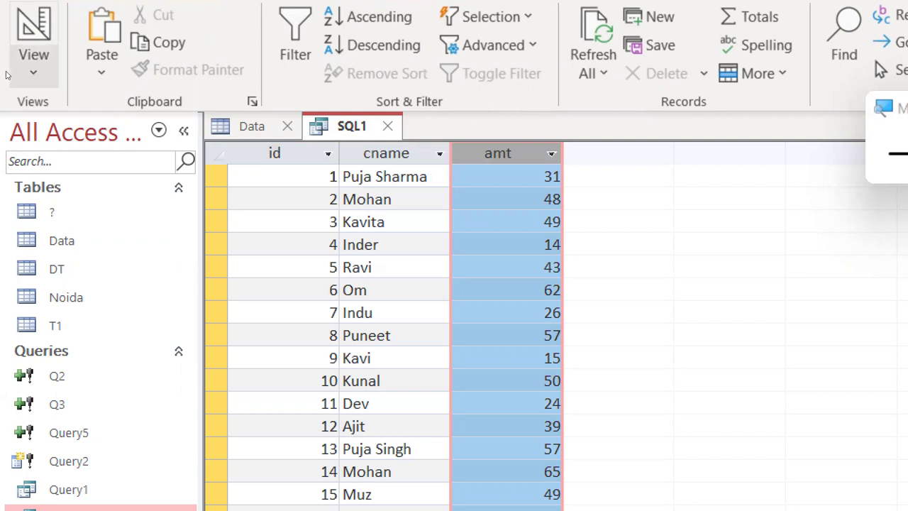
- Return to SQL View and select the semicolon after FROM data
left_click(33, 64)
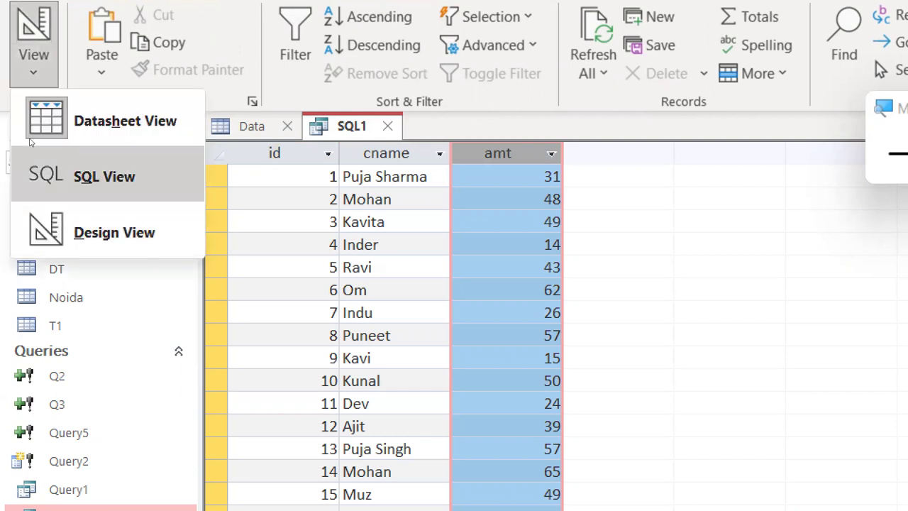
left_click(32, 149)
key("BackSpace")
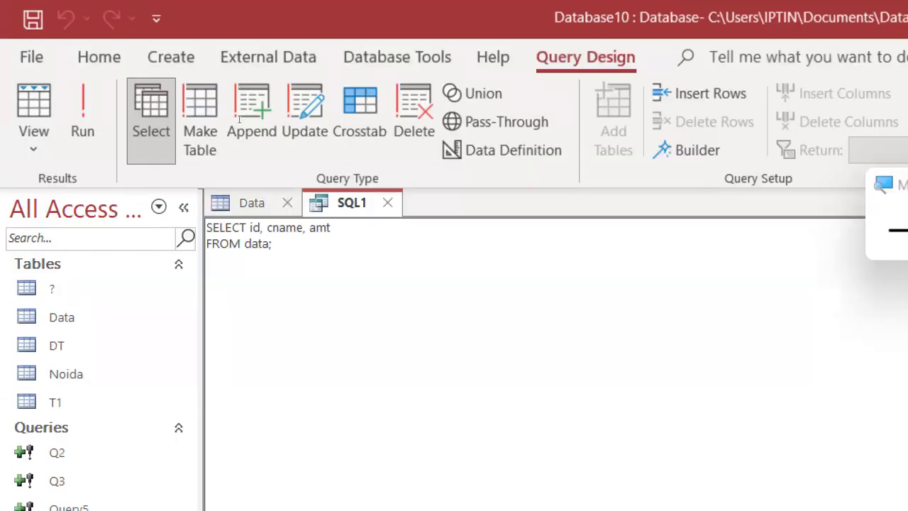
key("shift+Left")
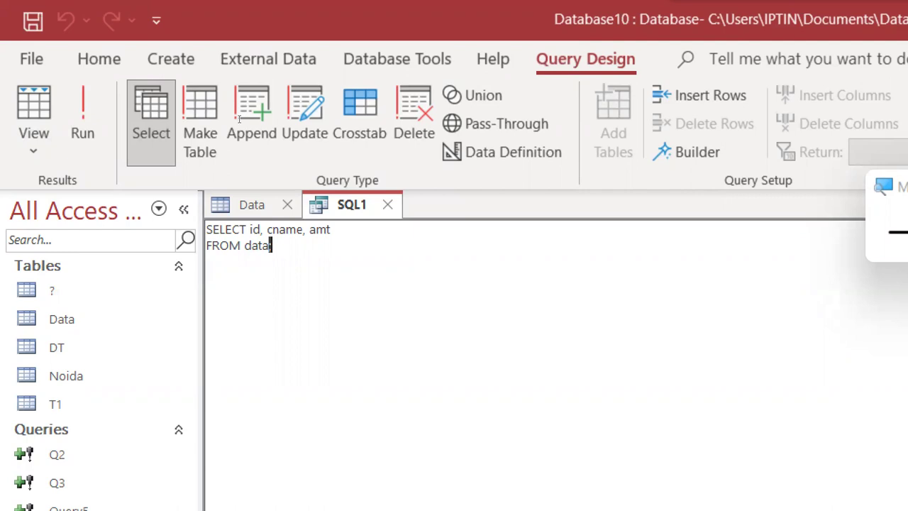
- Add 'where amt>50' below FROM data and run SQL1 in Datasheet View
key("Return")
type("where")
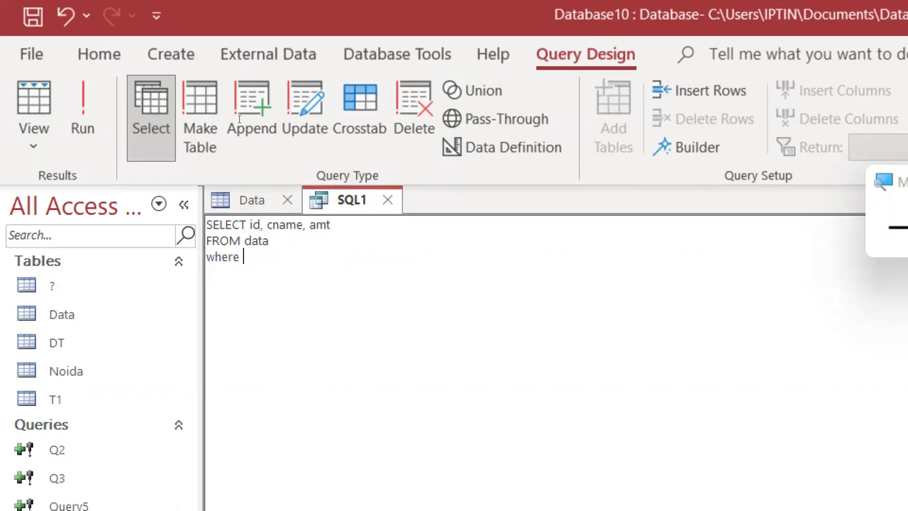
type(" amt")
type(">50")
key("Return")
key("BackSpace")
type(";")
key("BackSpace")
left_click(22, 83)
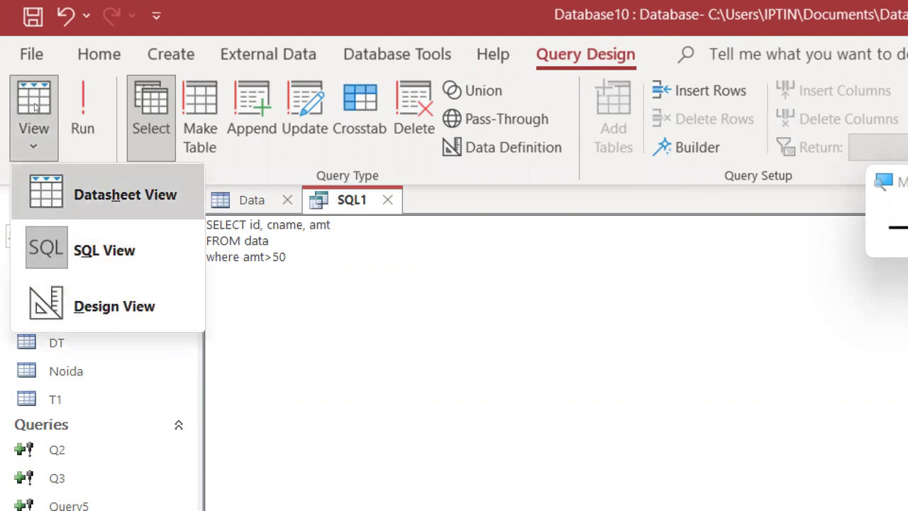
left_click(125, 194)
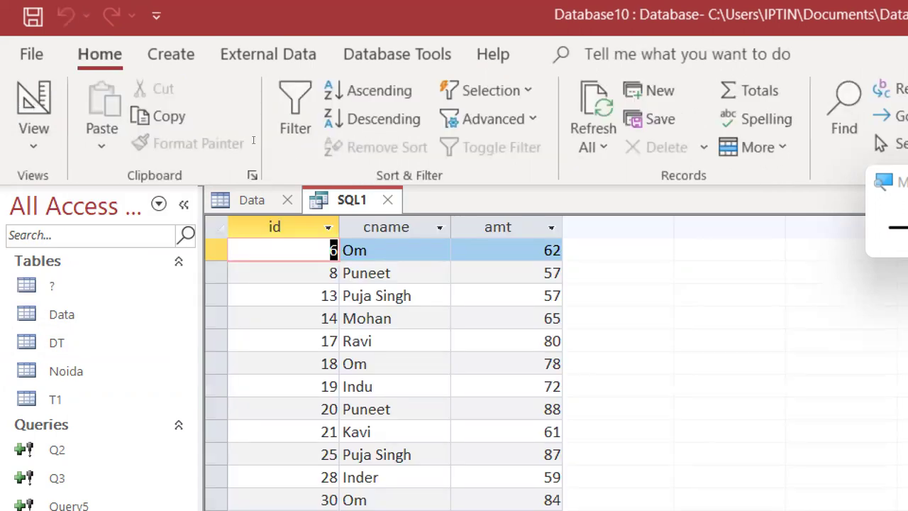
- Browse the records with amt above 50, then return SQL1 to SQL View
key("Tab")
key("Tab")
key("Tab")
key("Down")
key("Down")
key("Down")
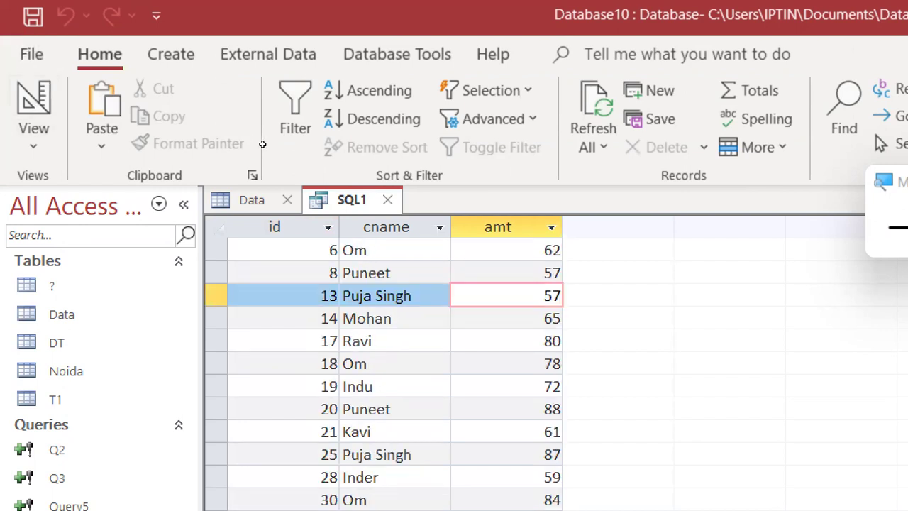
left_click(11, 81)
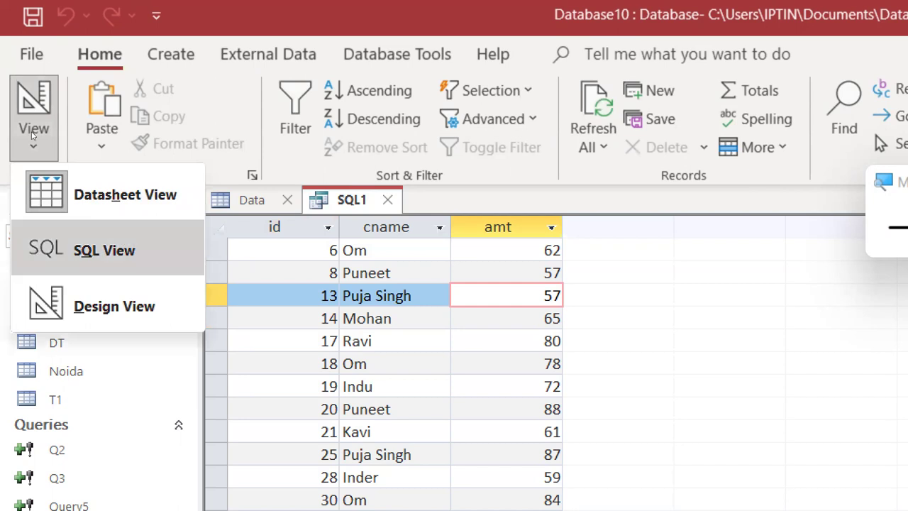
key("Return")
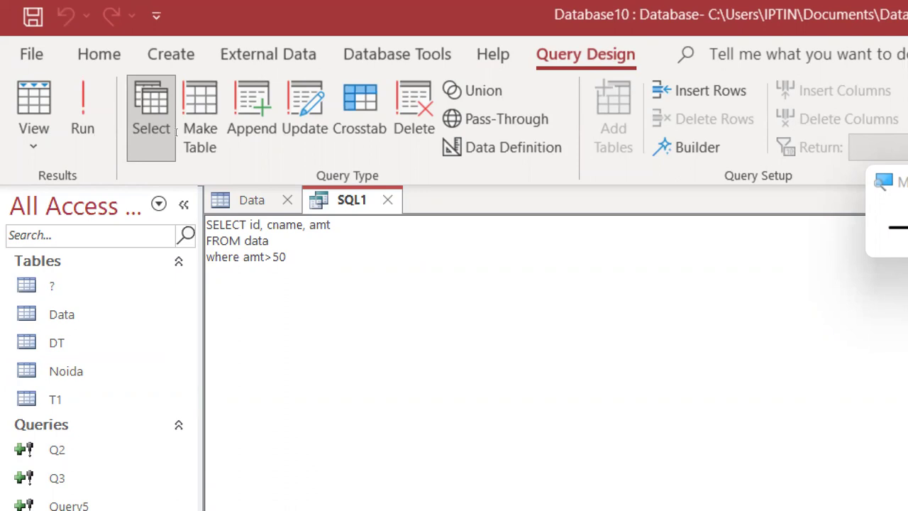
- Append 'and amt <=80' to the where line and review the results via Design and Datasheet View
type("and amt ")
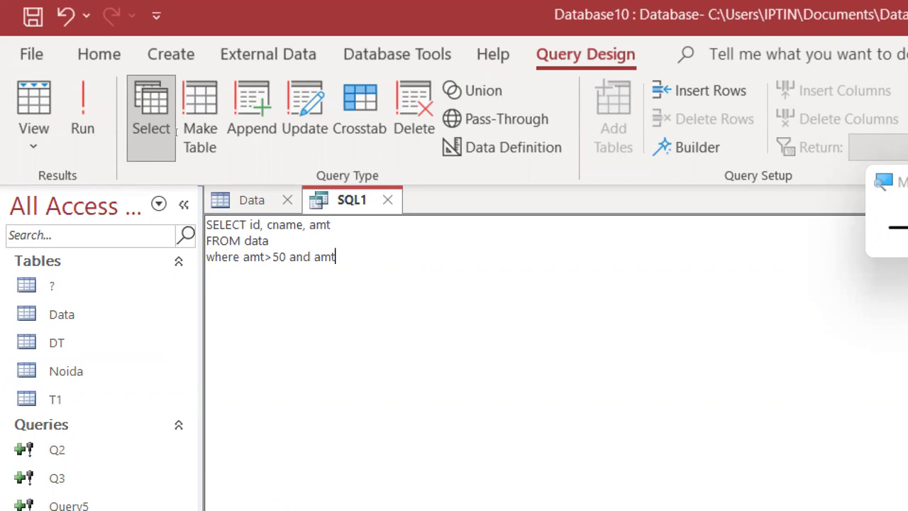
type("<=")
type("80")
left_click(33, 138)
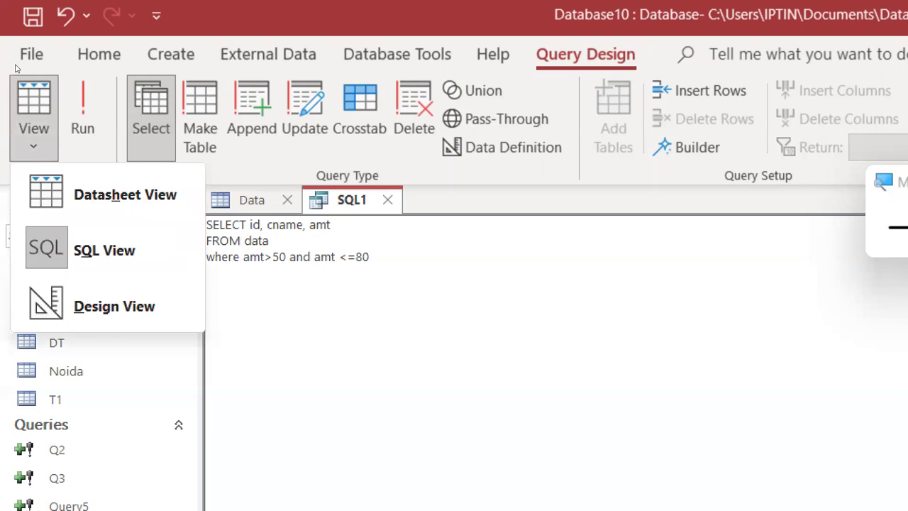
left_click(106, 306)
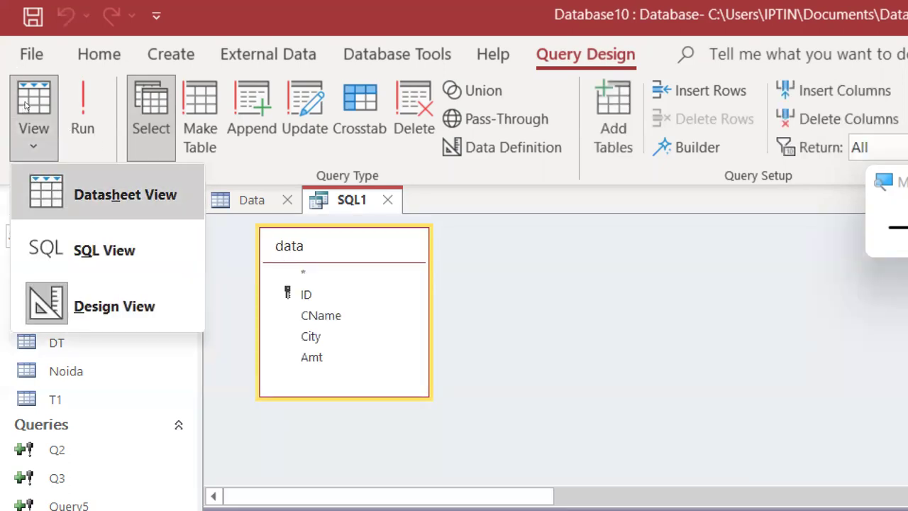
left_click(26, 106)
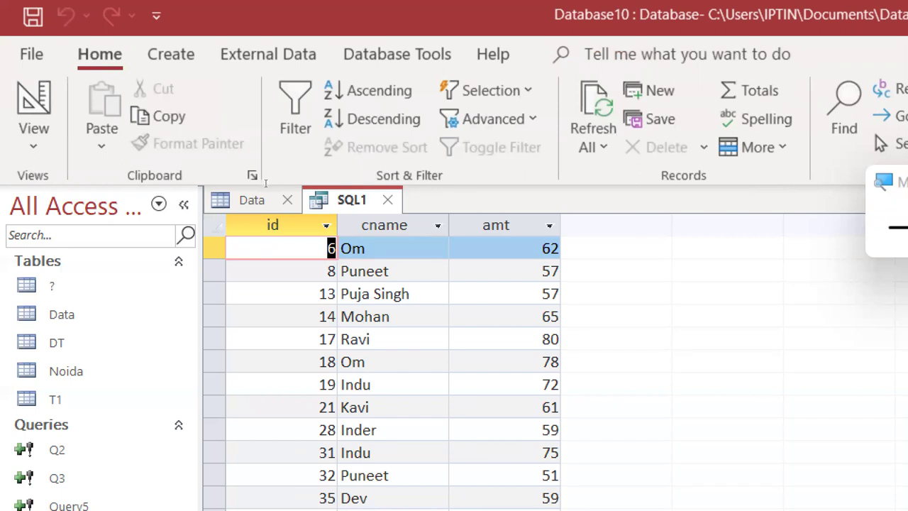
scroll(269, 208, "down", 1)
scroll(270, 209, "down", 2)
scroll(270, 209, "down", 2)
scroll(269, 209, "up", 1)
scroll(269, 210, "up", 3)
scroll(269, 210, "up", 1)
scroll(270, 211, "down", 2)
scroll(269, 211, "down", 2)
scroll(270, 211, "up", 4)
- Return SQL1 to SQL View
left_click(32, 138)
key("Down")
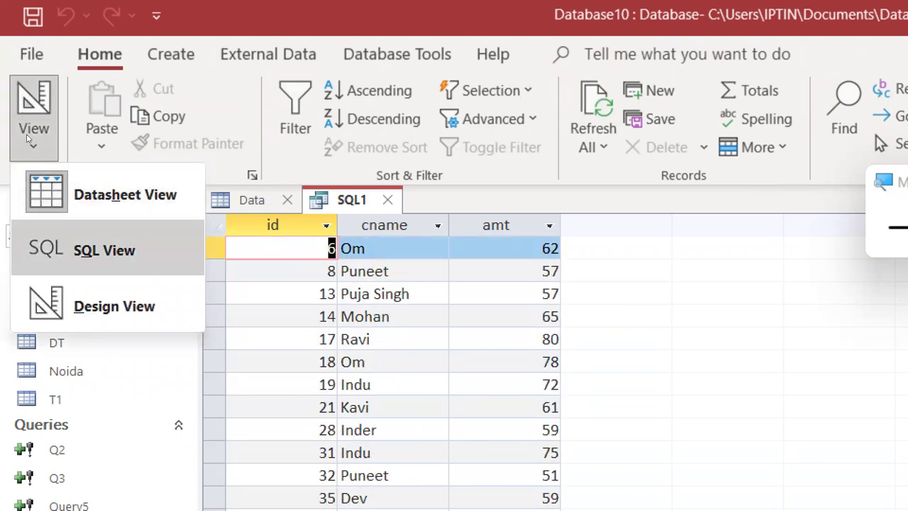
key("Return")
- Append an 'and cname=' condition for one particular customer to the where line
key("shift+Up")
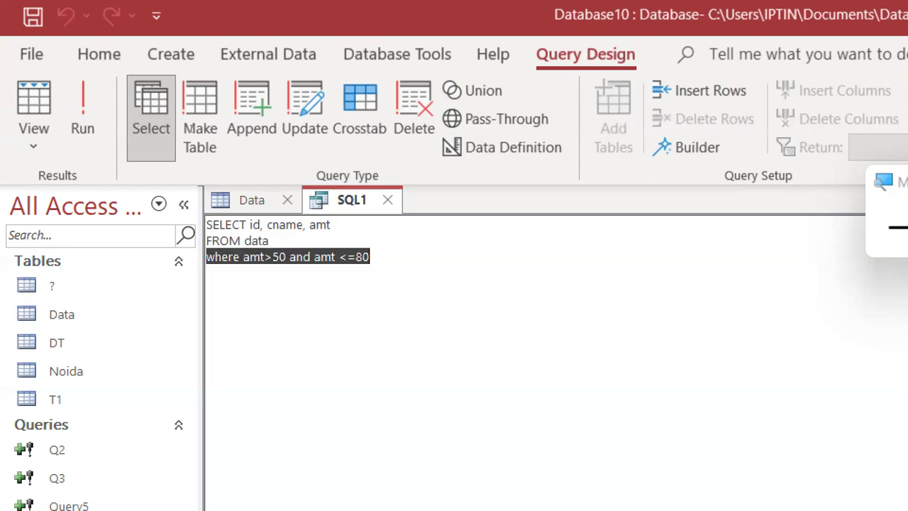
key("End")
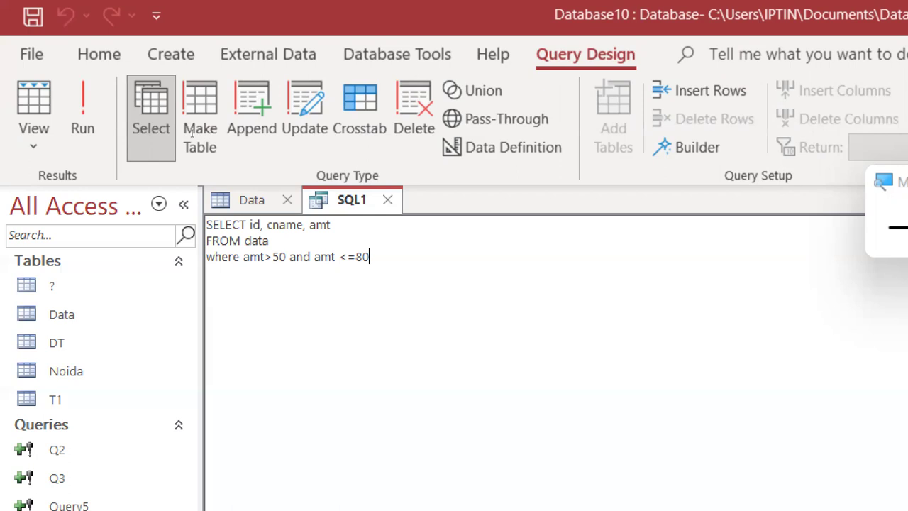
key("Left")
key("Left")
key("Left")
key("Right")
key("Right")
key("Right")
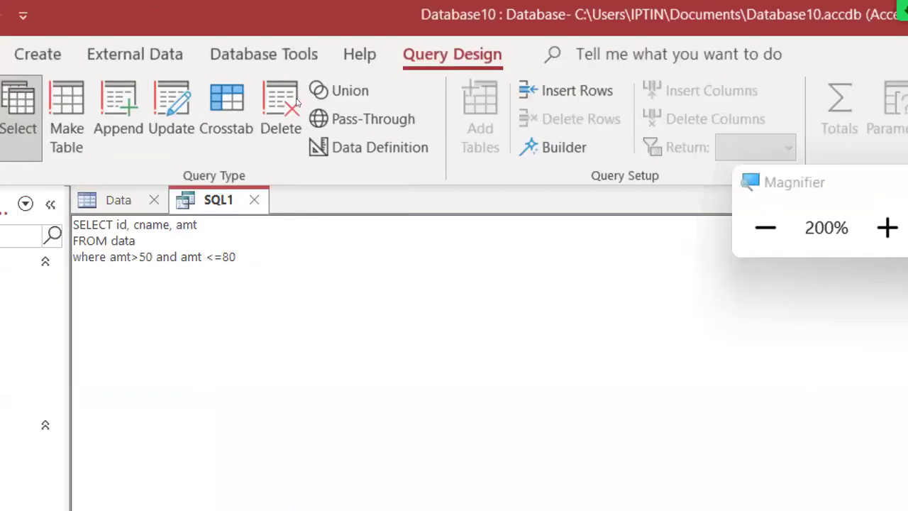
type(" and ")
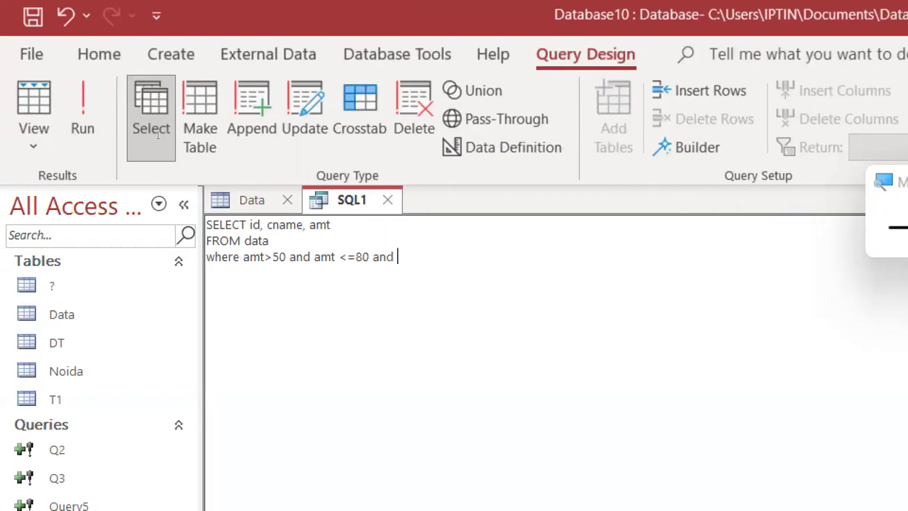
type("cname=\"p")
type("uja")
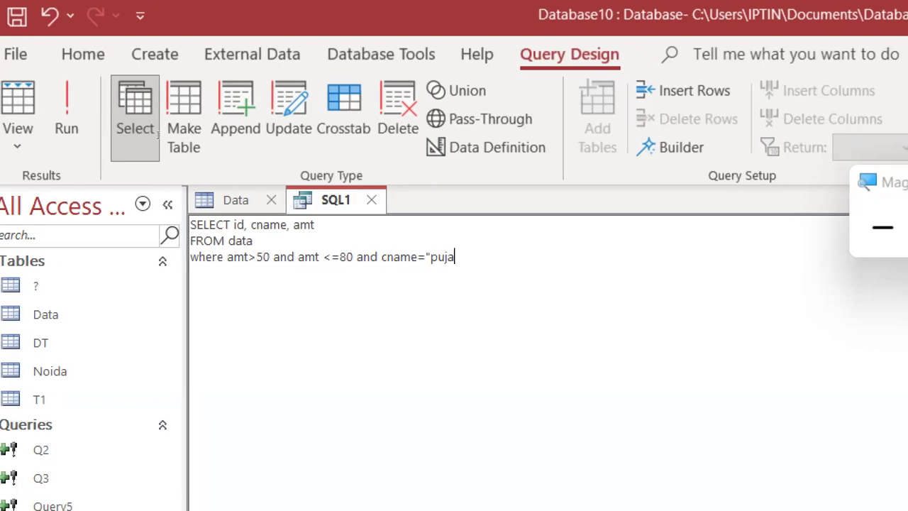
type("\"")
key("Return")
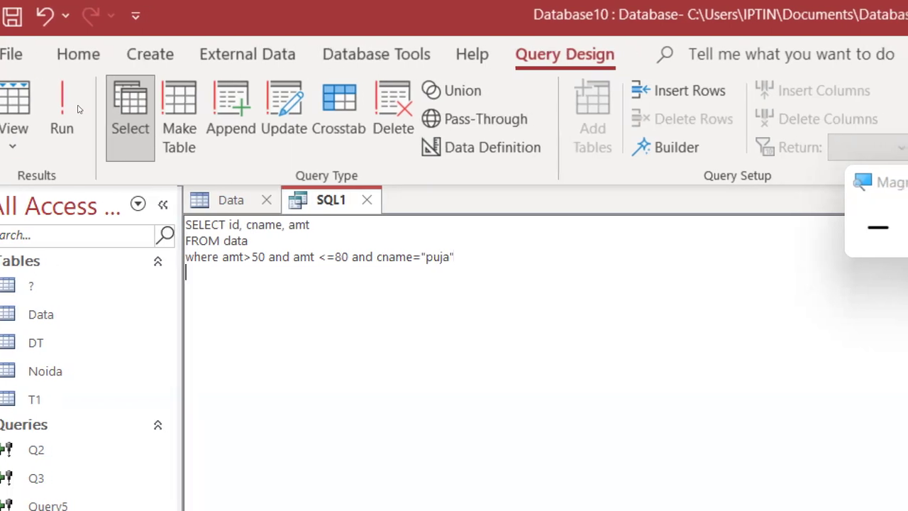
left_click(34, 138)
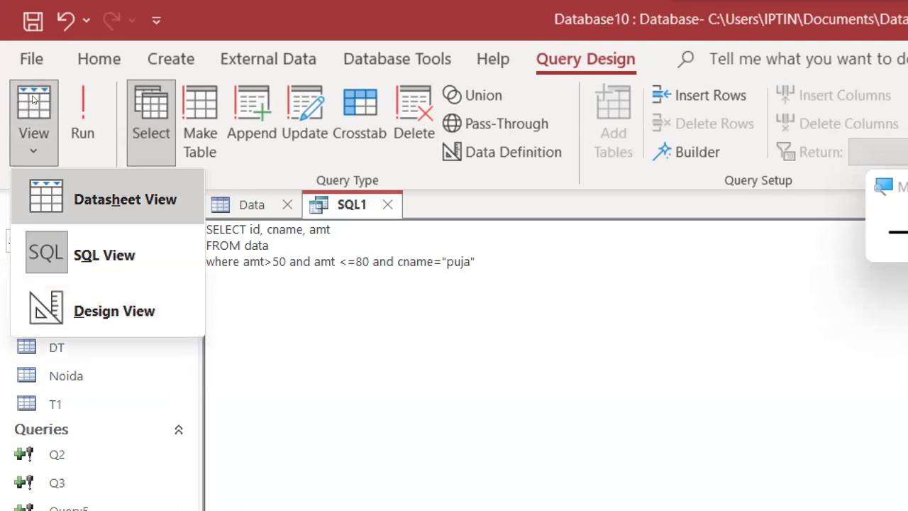
left_click(34, 99)
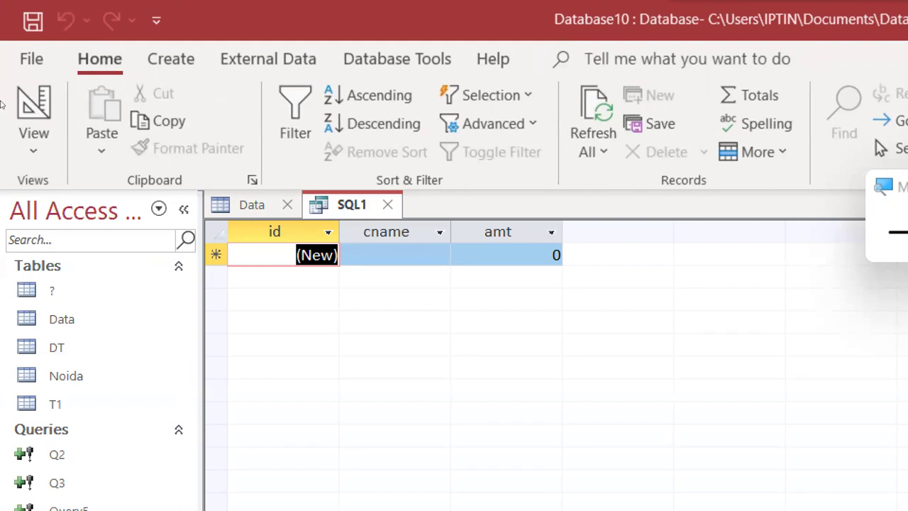
left_click(23, 99)
key("Down")
key("Down")
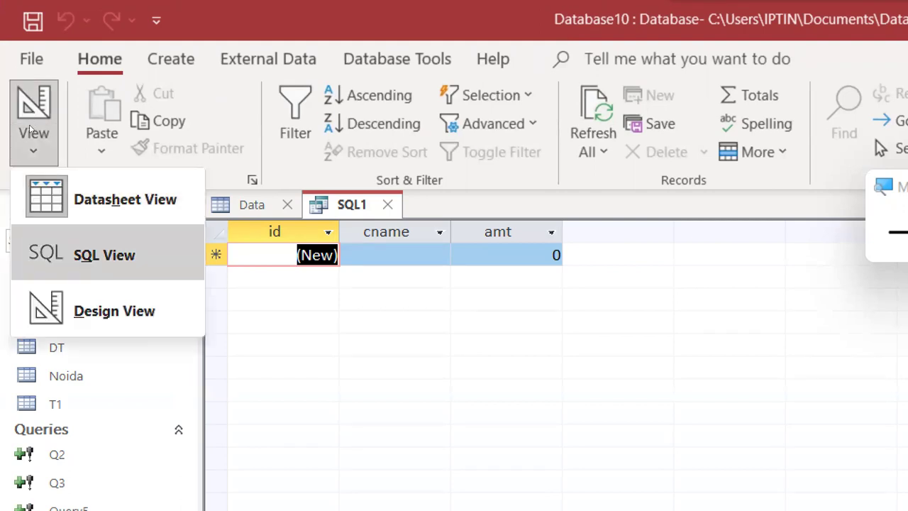
key("Return")
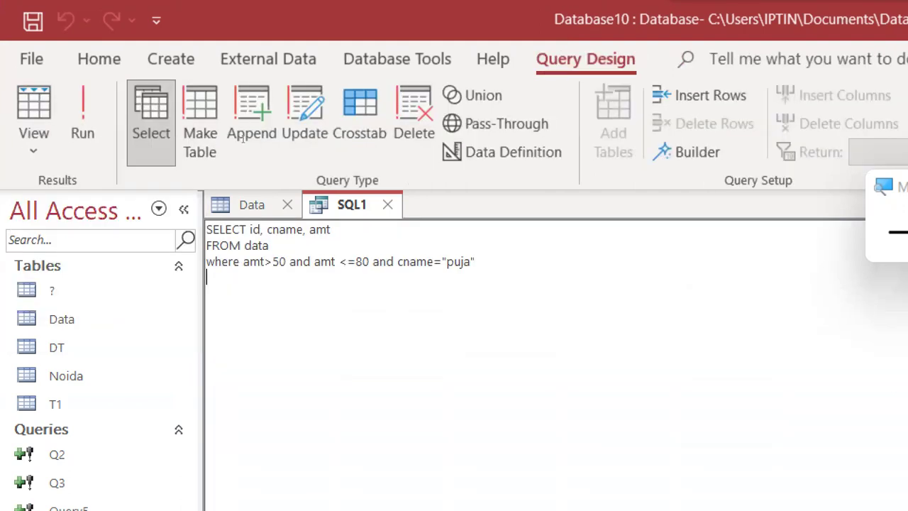
- Wrap 'amt>50 and amt <=80' in parentheses and open a parenthesis before the cname condition
left_click(394, 261)
key("Right")
type("(")
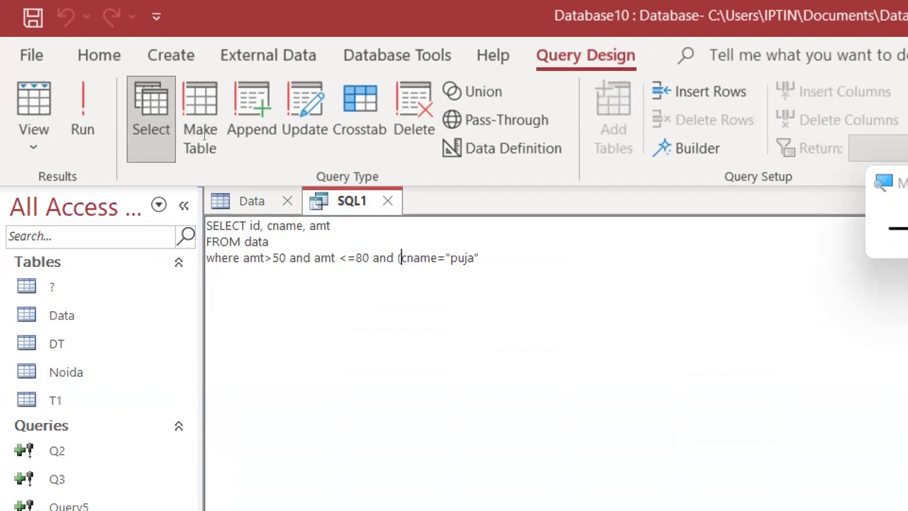
key("Home")
key("ctrl+Right")
type("(")
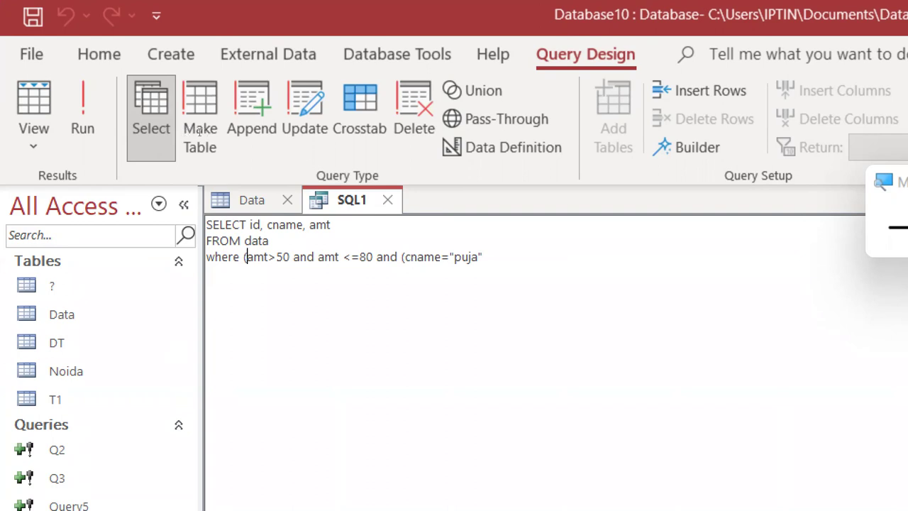
key("ctrl+Right")
key("ctrl+Right")
key("ctrl+Right")
key("Left")
type("(")
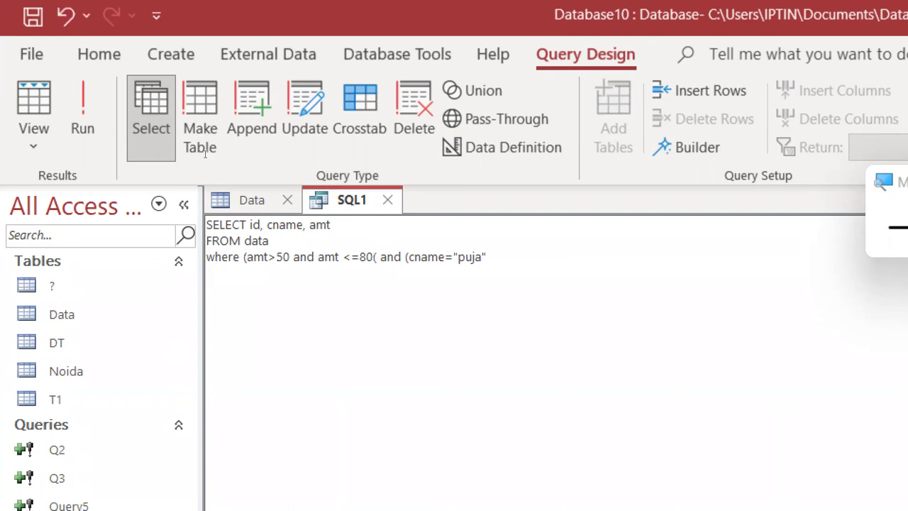
key("BackSpace")
type(")")
- Append an 'or cname=' condition for a second customer and close the cname group
key("End")
type("or ")
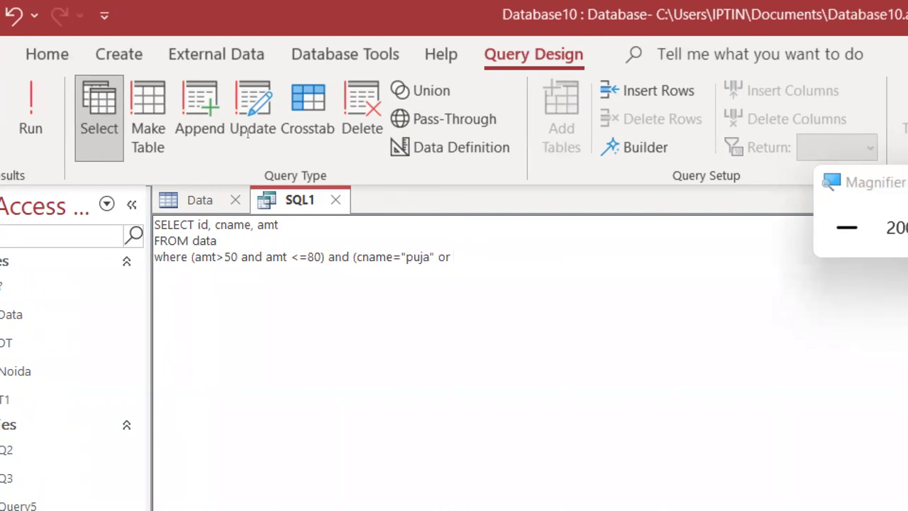
type("cname")
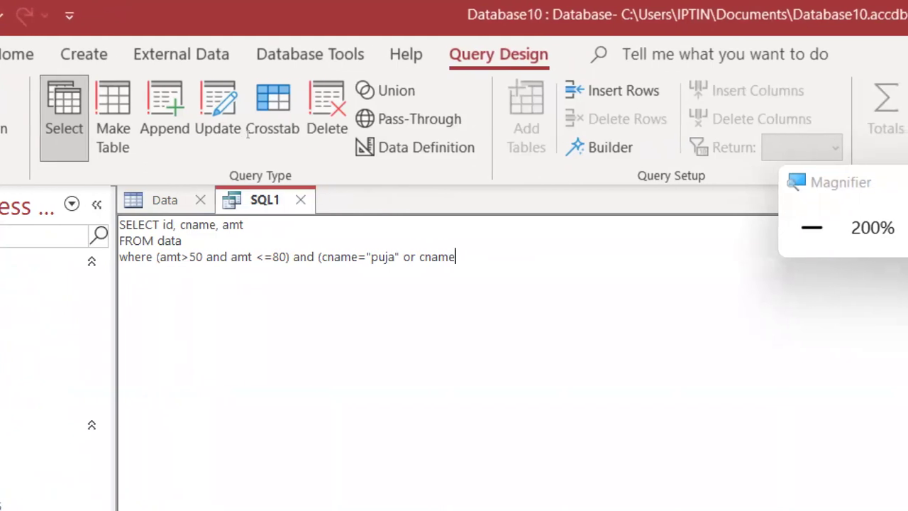
type("=\"")
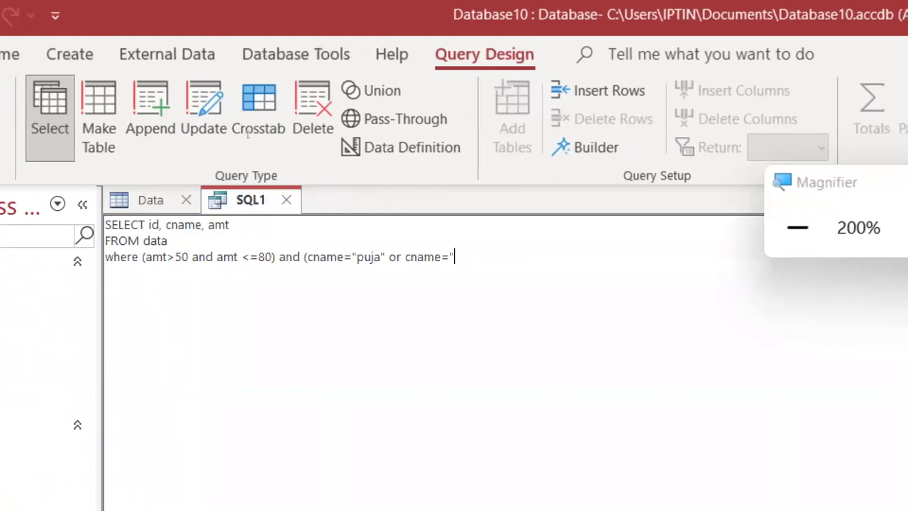
type("mohan\")")
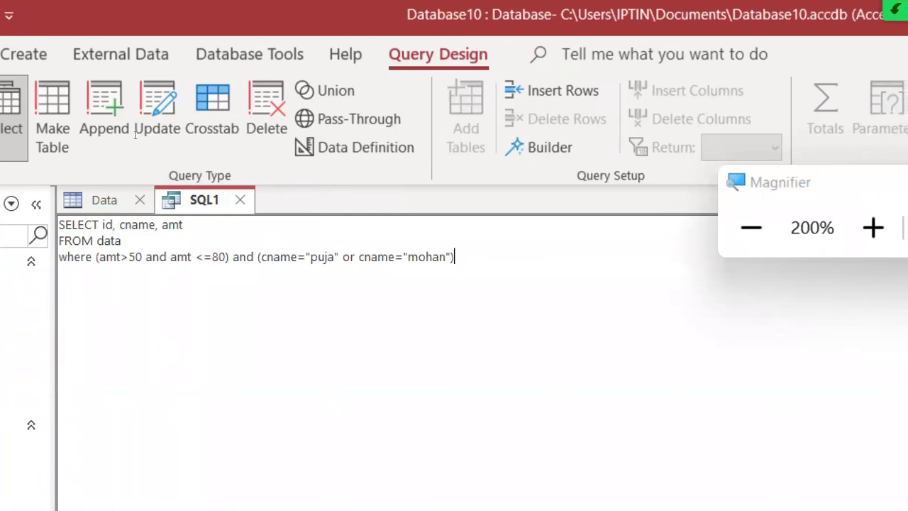
key("Return")
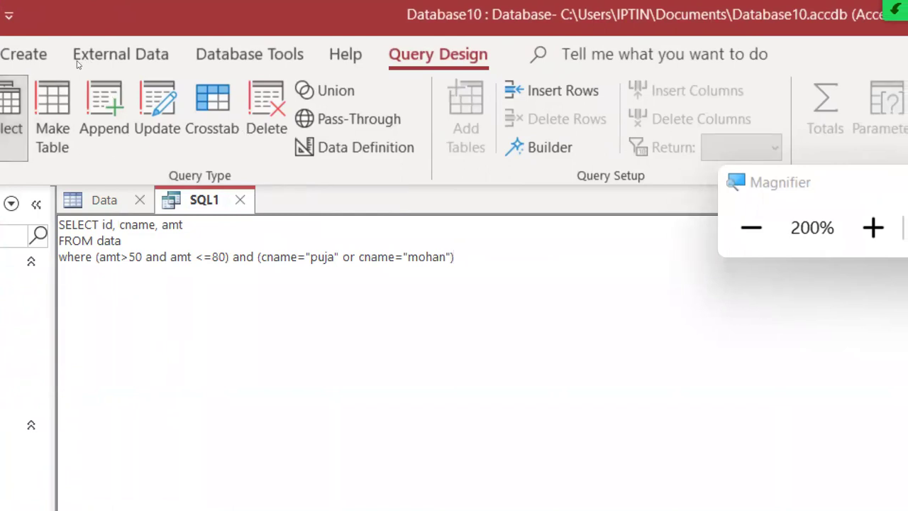
left_click(28, 85)
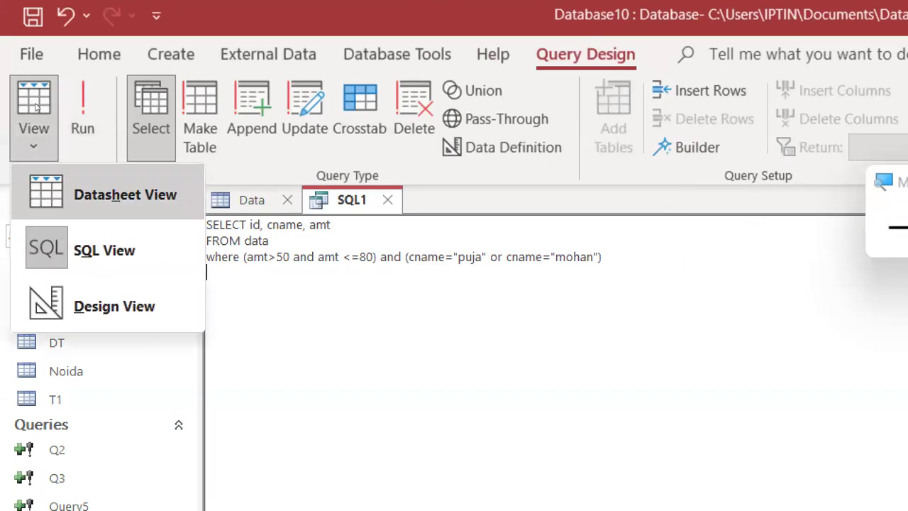
left_click(113, 194)
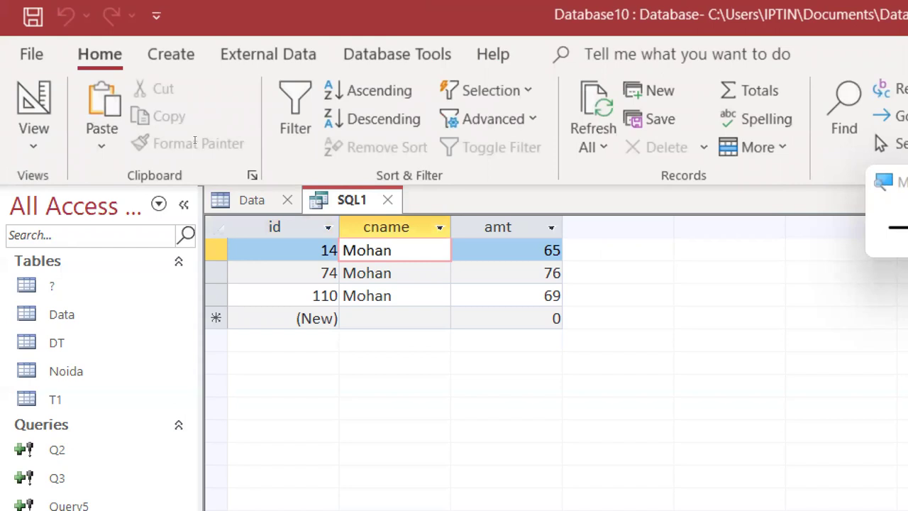
key("Down")
key("Down")
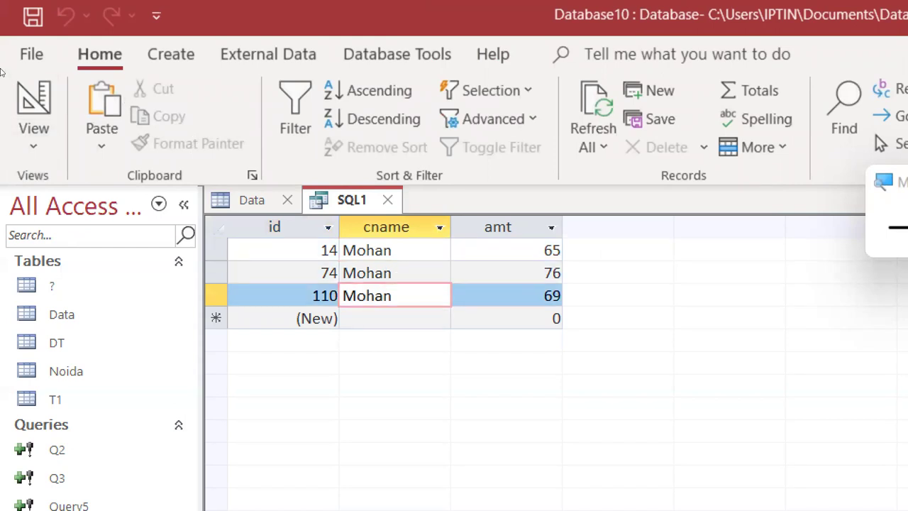
left_click(16, 99)
left_click(33, 100)
left_click(34, 131)
key("Return")
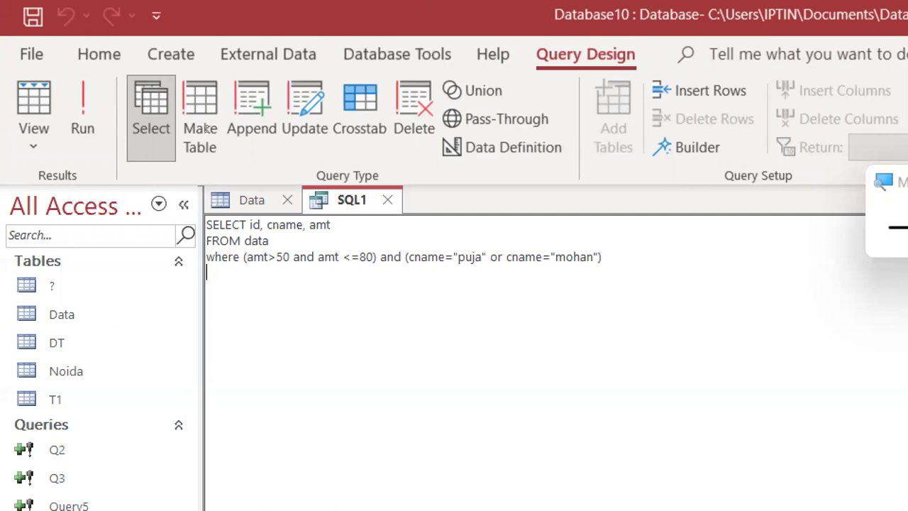
- Delete the parentheses around amt>50 and amt <=80 and around the two OR'd cname conditions
left_click_drag(505, 257, 566, 256)
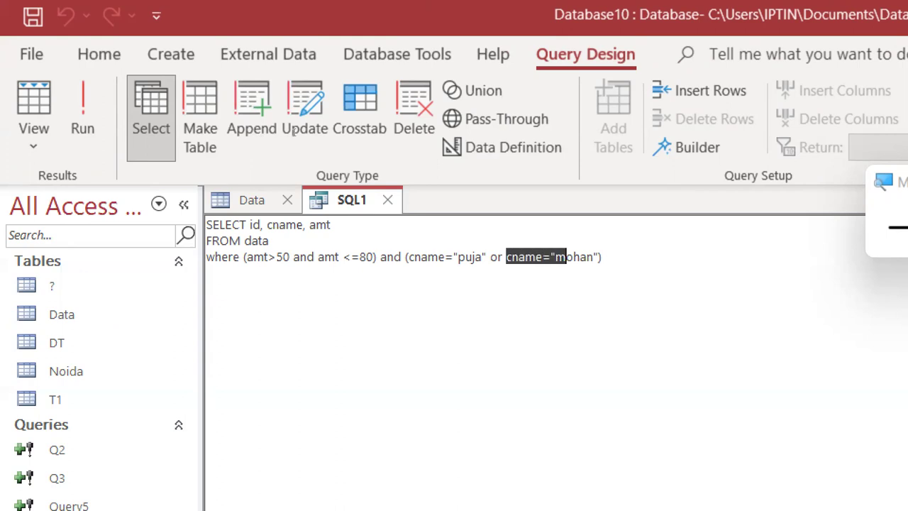
key("shift+Right")
key("shift+Right")
key("shift+Right")
key("shift+Left")
key("ctrl+Left")
key("ctrl+Left")
key("ctrl+Left")
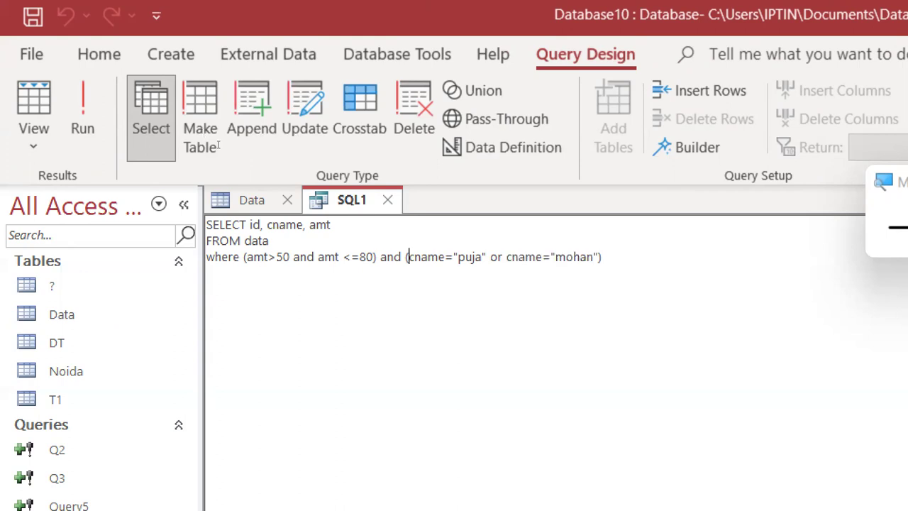
key("BackSpace")
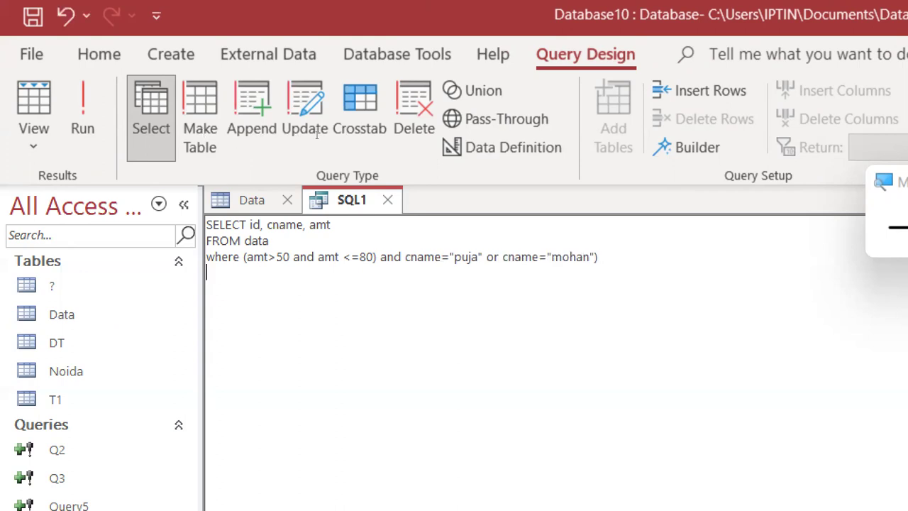
key("BackSpace")
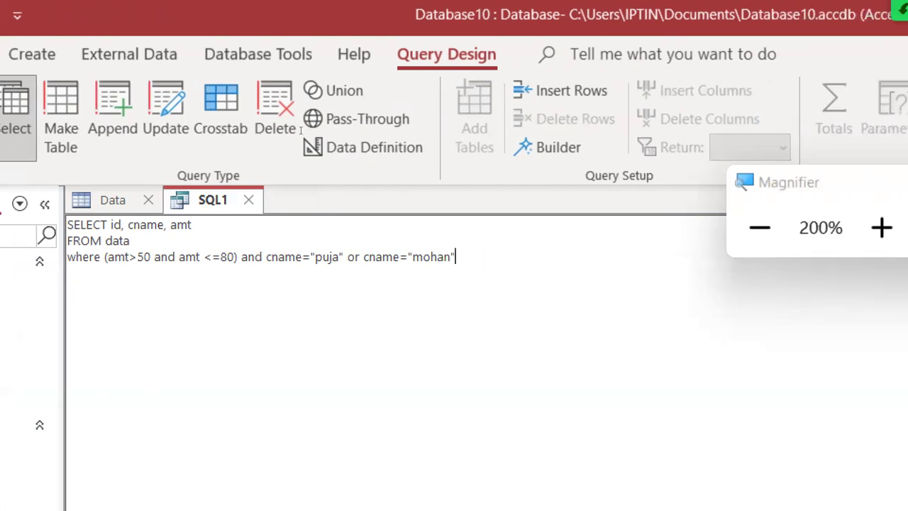
key("ctrl+Left")
key("ctrl+Left")
key("ctrl+Left")
key("Left")
key("BackSpace")
key("Left")
key("Left")
key("Left")
key("Left")
key("Left")
key("Left")
key("Left")
key("BackSpace")
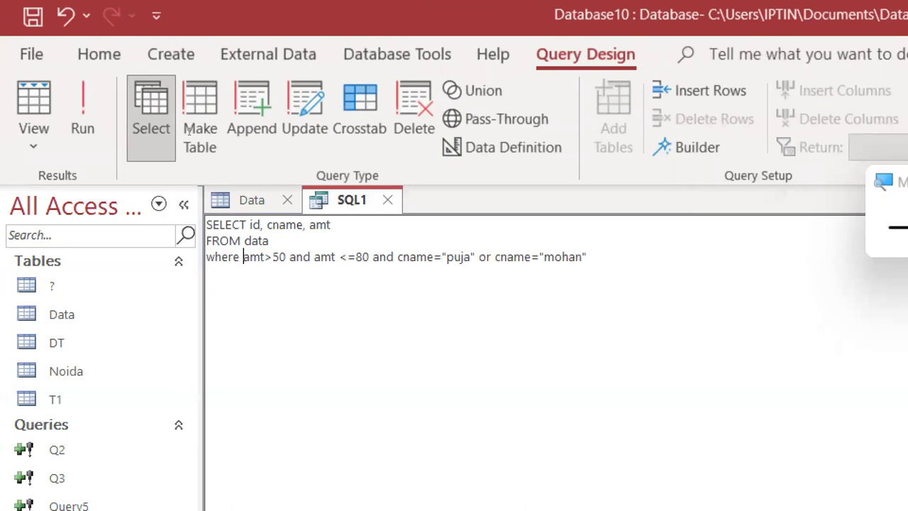
- Run SQL1 as a datasheet: ten records for one customer, including amounts 11 and 87
left_click(12, 81)
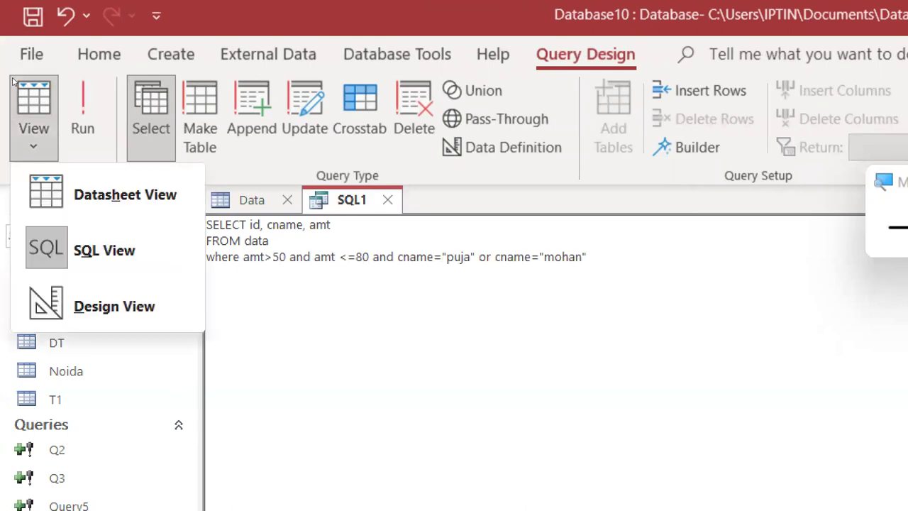
left_click(33, 104)
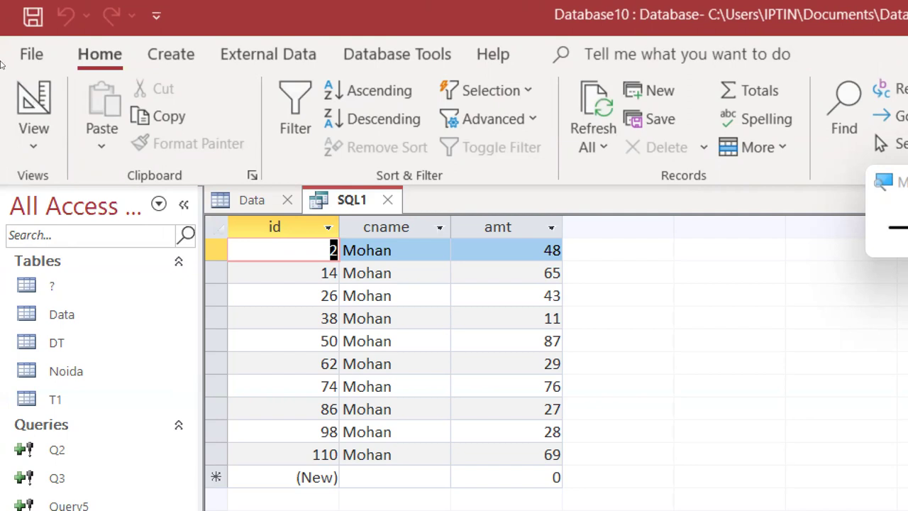
left_click(19, 85)
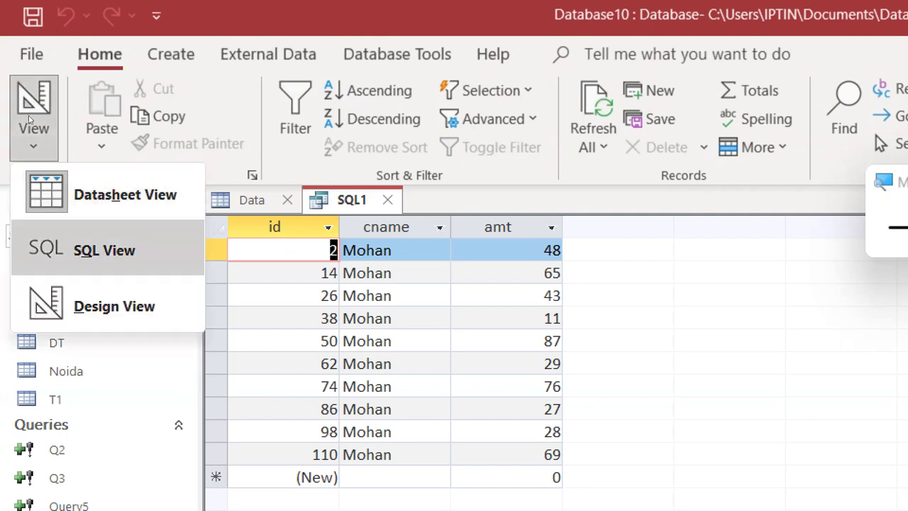
- Switch SQL1 back to SQL View and highlight the where conditions, then the final cname condition
left_click(104, 249)
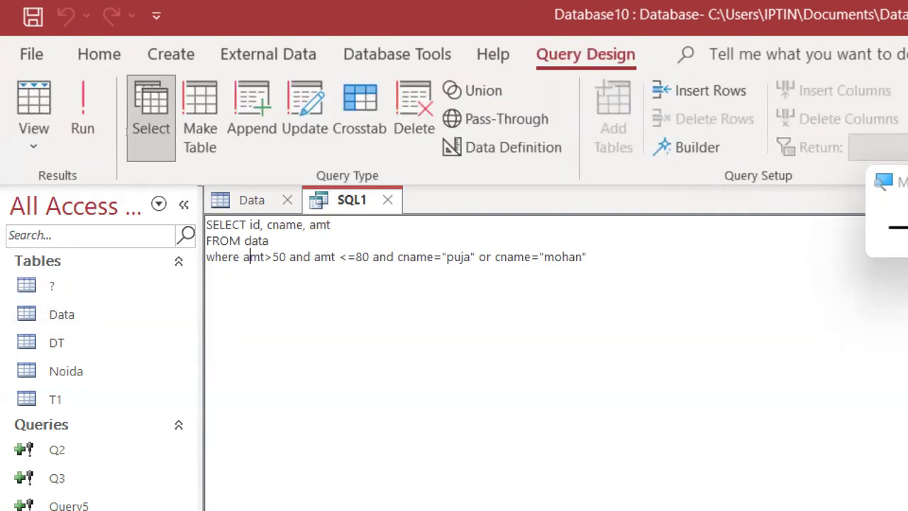
key("shift+Right")
key("shift+Right")
key("shift+Right")
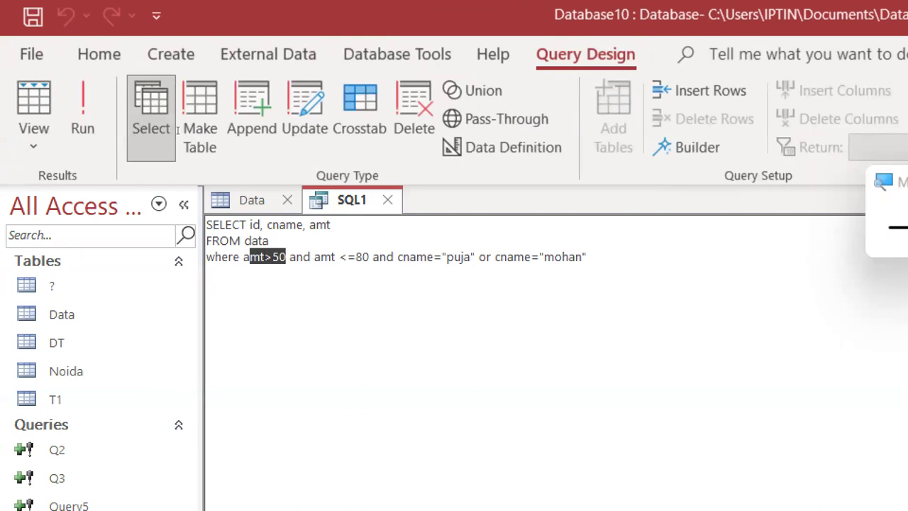
key("shift+End")
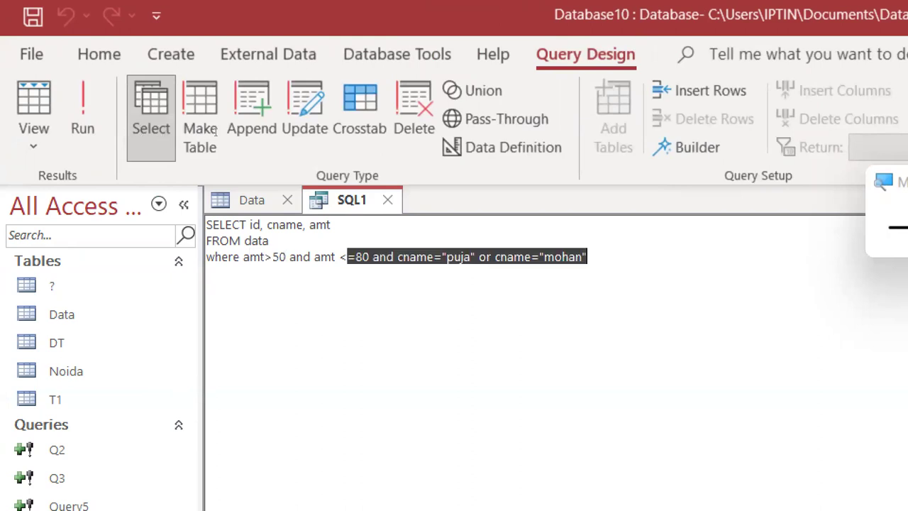
key("Left")
key("ctrl+Right")
key("ctrl+Right")
key("ctrl+Right")
key("ctrl+Right")
key("ctrl+Right")
key("ctrl+Right")
key("shift+Right")
key("shift+End")
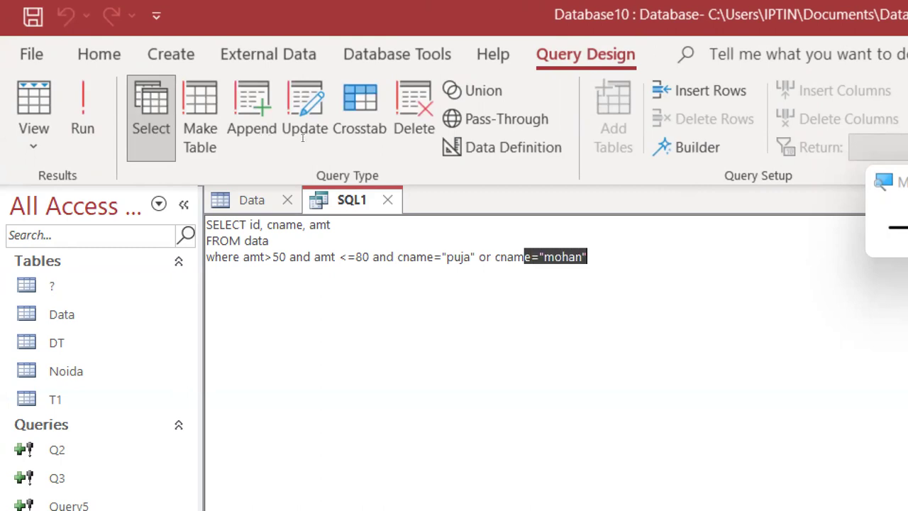
key("Down")
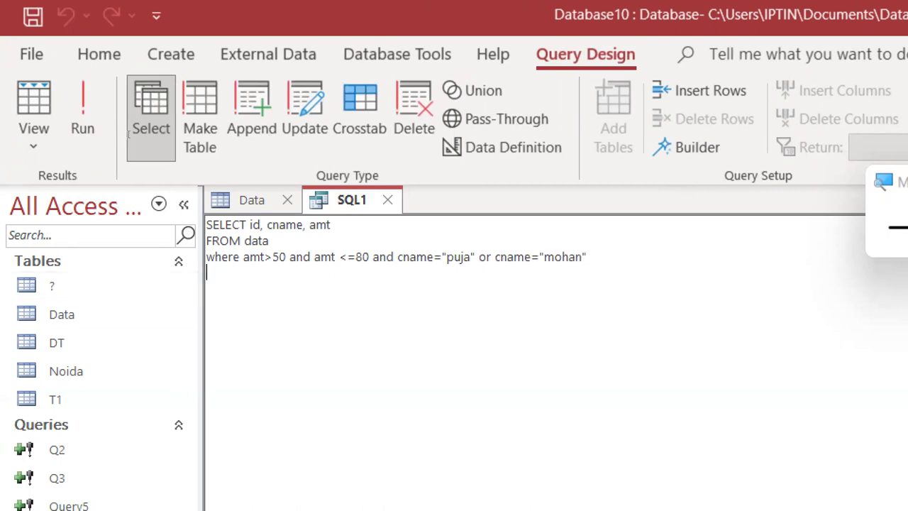
- Highlight the amt>50 and amt <=80 range, then the last cname condition again
key("Up")
key("ctrl+Right")
key("Right")
key("ctrl+shift+Right")
key("ctrl+shift+Right")
key("ctrl+shift+Right")
key("ctrl+shift+Right")
key("shift+Right")
key("shift+Right")
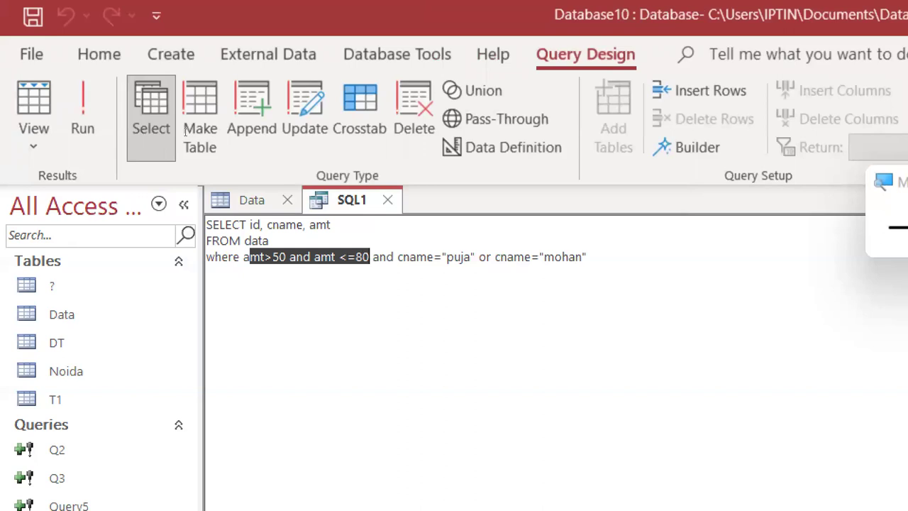
key("Left")
key("Left")
key("Left")
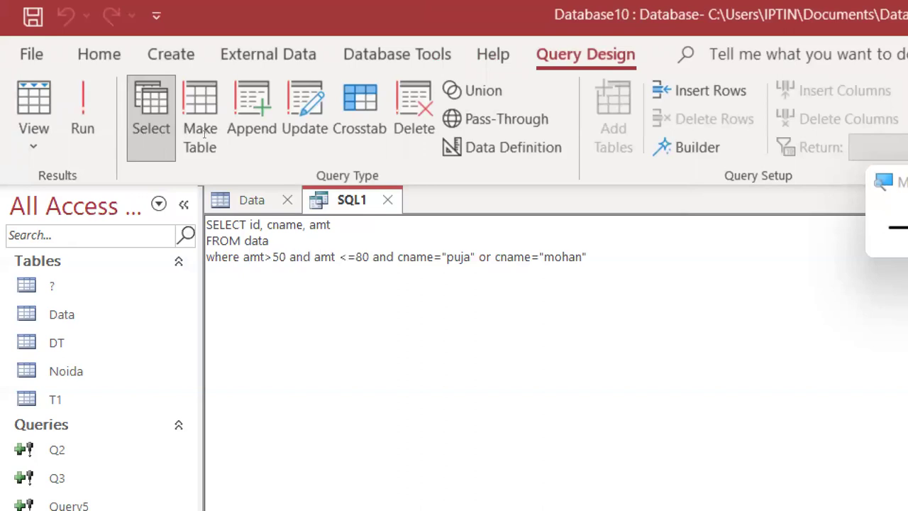
key("ctrl+Right")
key("ctrl+Right")
key("ctrl+Right")
key("ctrl+shift+Right")
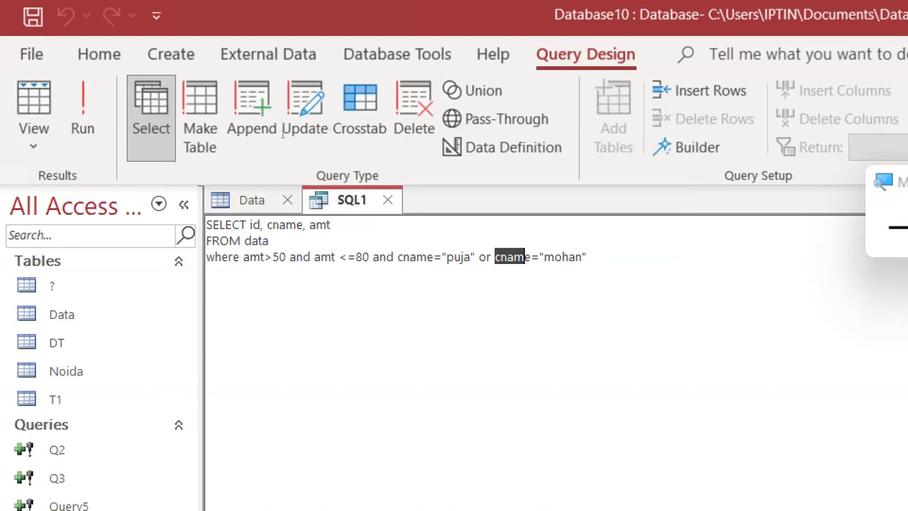
key("shift+End")
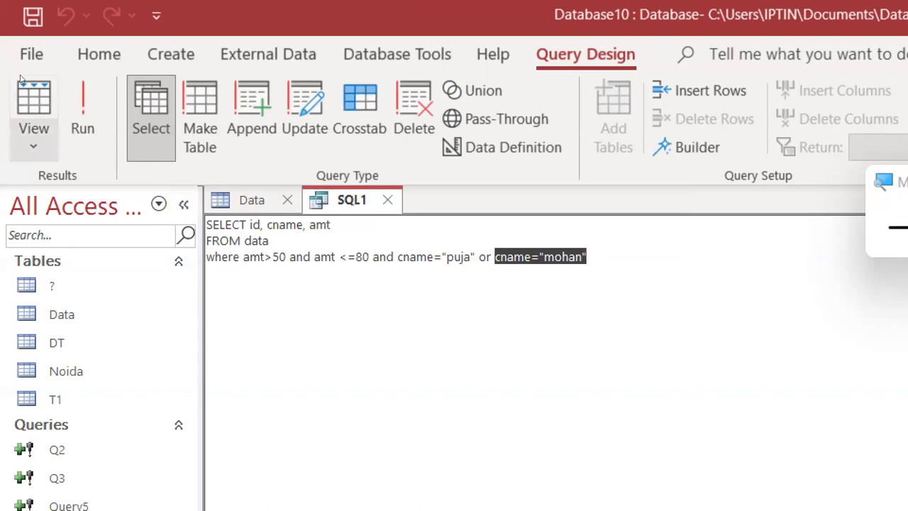
left_click(34, 106)
left_click(99, 193)
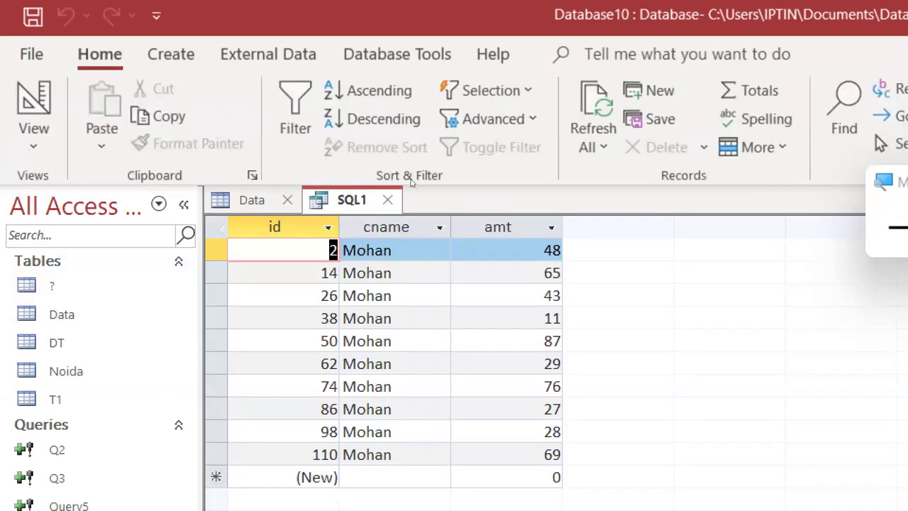
key("Tab")
key("Tab")
key("Tab")
key("Tab")
key("Tab")
key("Tab")
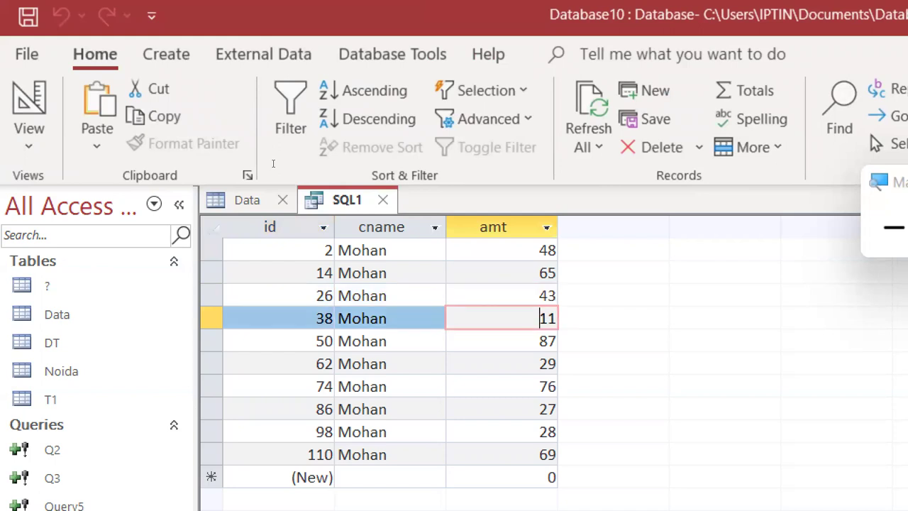
key("Down")
key("Down")
key("Down")
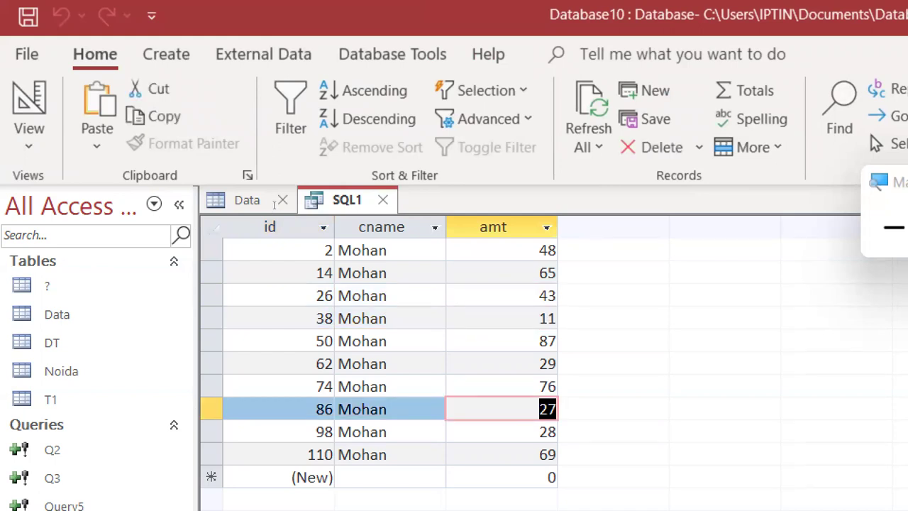
left_click(36, 119)
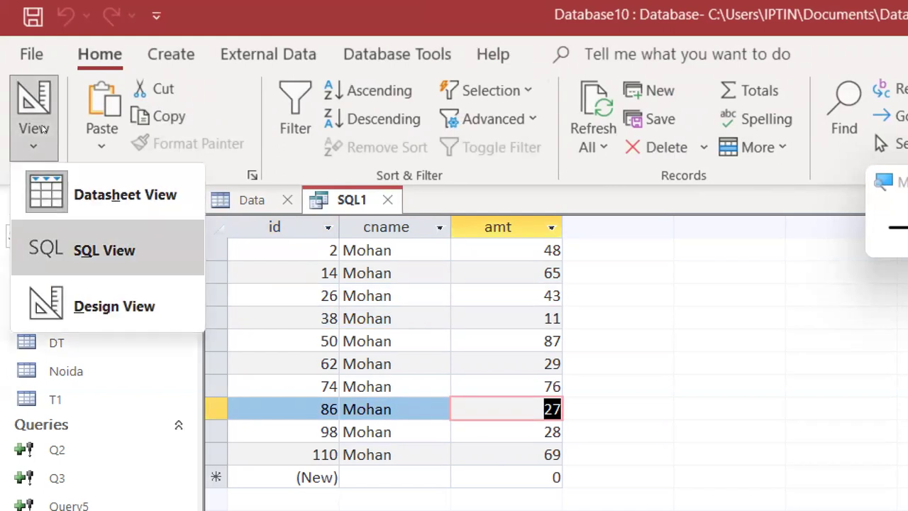
key("Return")
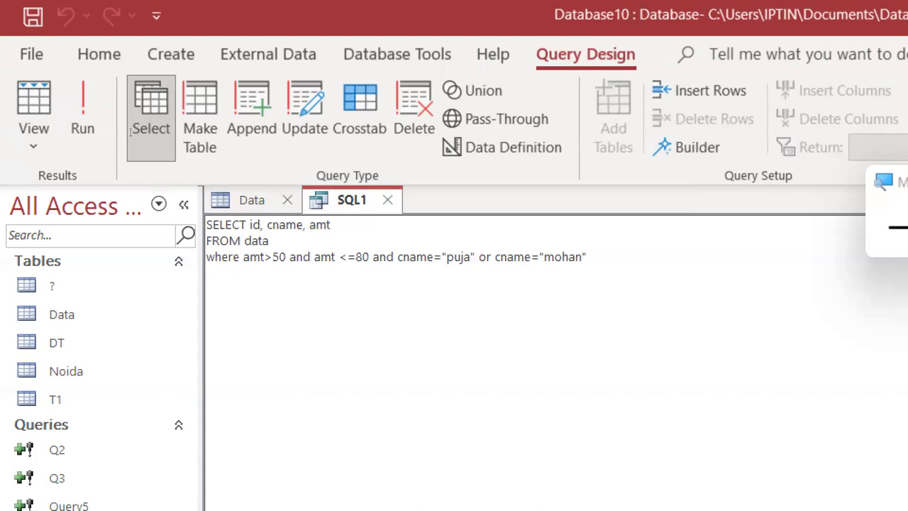
key("Up")
key("ctrl+Right")
left_click_drag(242, 257, 369, 257)
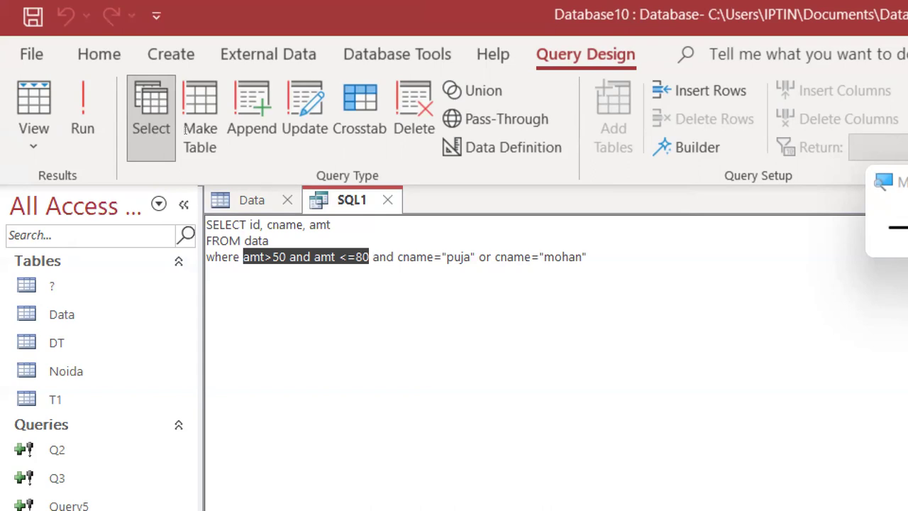
- Wrap amt>50 and amt <=80 in one pair of parentheses and the two cname conditions in another
left_click(361, 257)
key("Left")
key("Left")
key("Left")
key("Left")
key("Left")
key("Left")
key("Left")
key("Left")
key("Left")
key("Left")
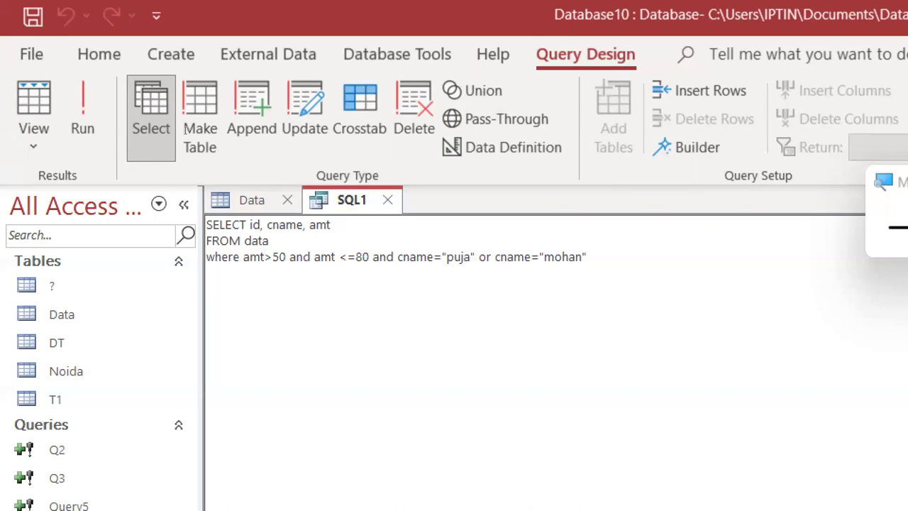
type("(")
key("Right")
key("Right")
key("Right")
type(")")
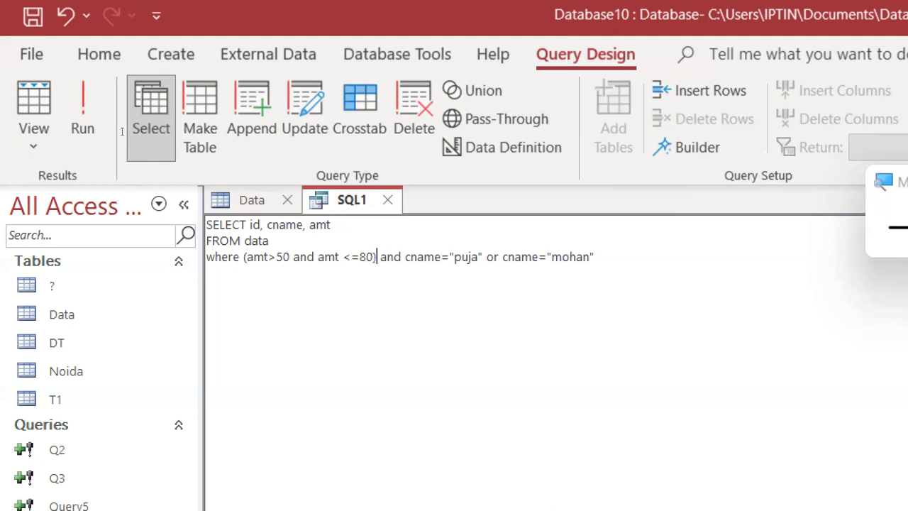
key("Left")
key("Left")
key("Left")
key("shift+Right")
key("shift+Right")
key("shift+Right")
key("shift+Right")
key("shift+Right")
key("shift+Right")
key("shift+Right")
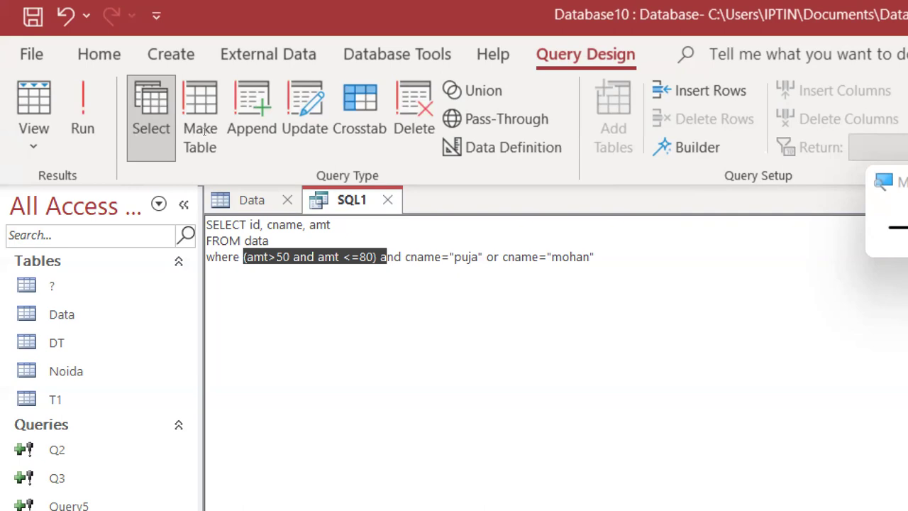
key("Right")
key("Right")
key("Right")
type("(")
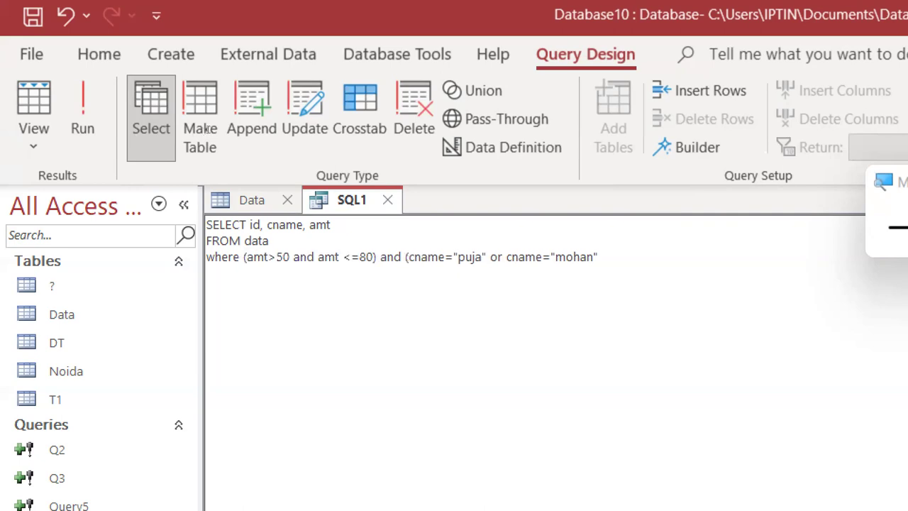
key("End")
type(")")
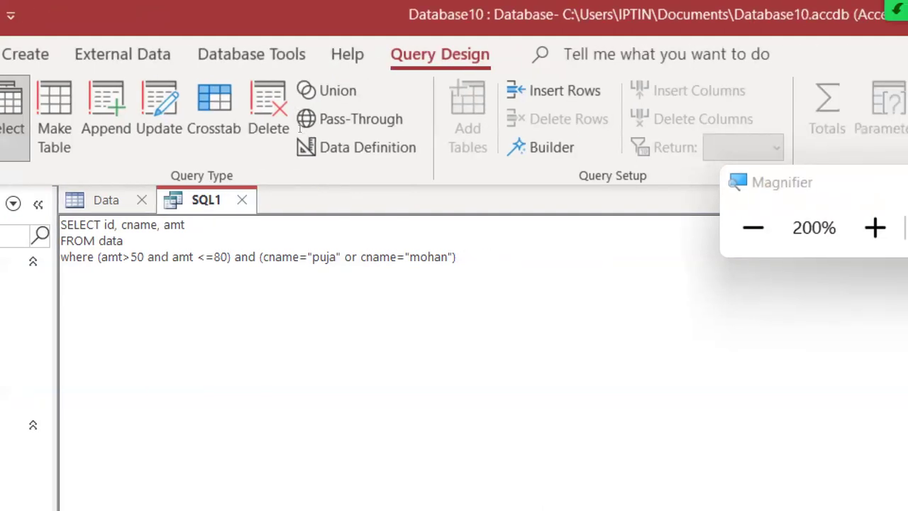
key("Return")
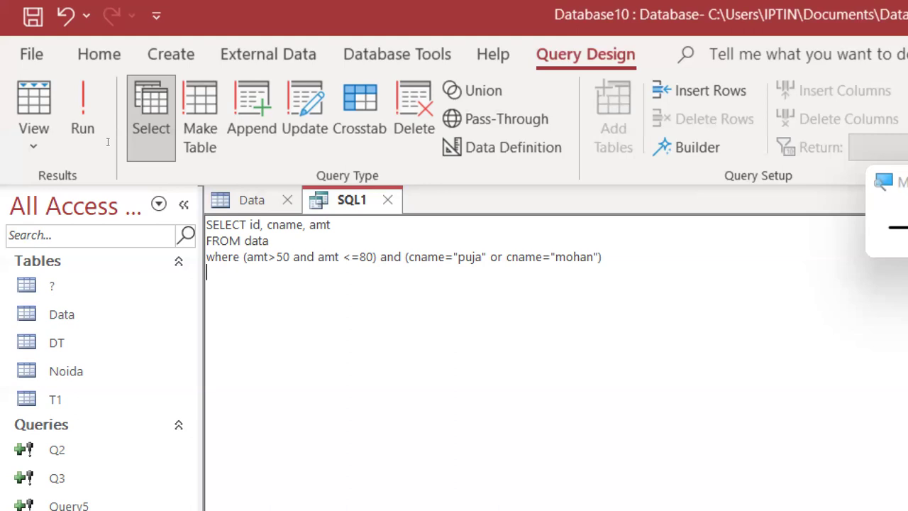
- Append , (amt*0.18) as "GST" after amt in the SELECT list, correcting the SGT typo
type("sortby")
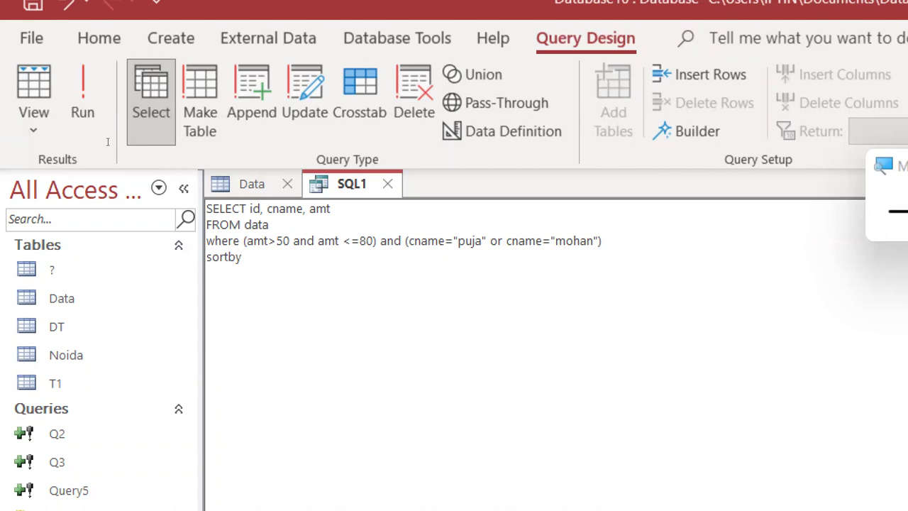
key("BackSpace")
key("BackSpace")
key("BackSpace")
key("BackSpace")
key("BackSpace")
key("ctrl+Home")
key("End")
type(",")
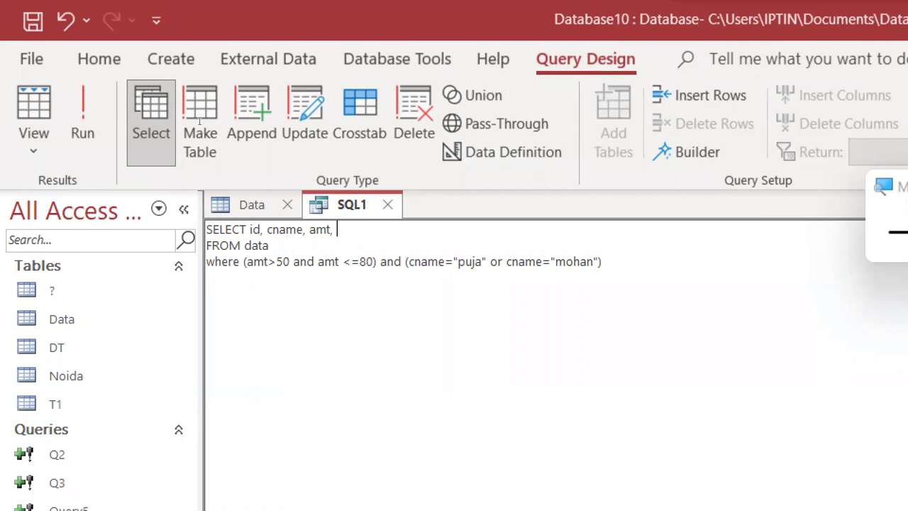
type("(amt*")
type("0.18) as ")
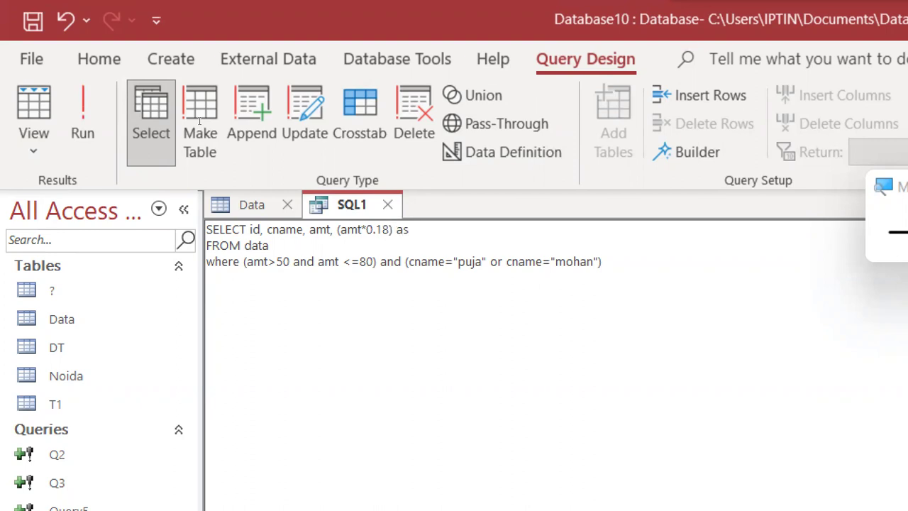
type("\"")
type("SGT")
key("BackSpace")
key("BackSpace")
key("BackSpace")
type("GST\"")
key("Down")
- Run SQL1 in Datasheet View and select the new GST results column
left_click(11, 74)
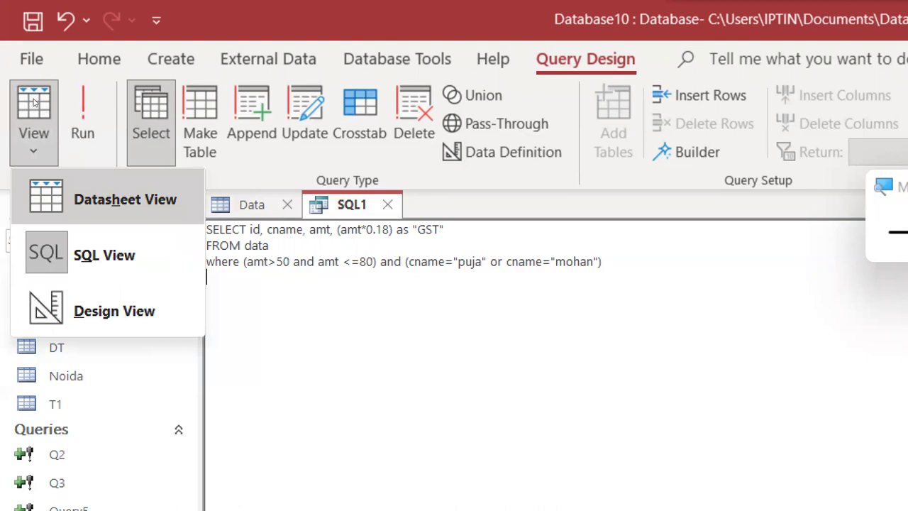
left_click(33, 103)
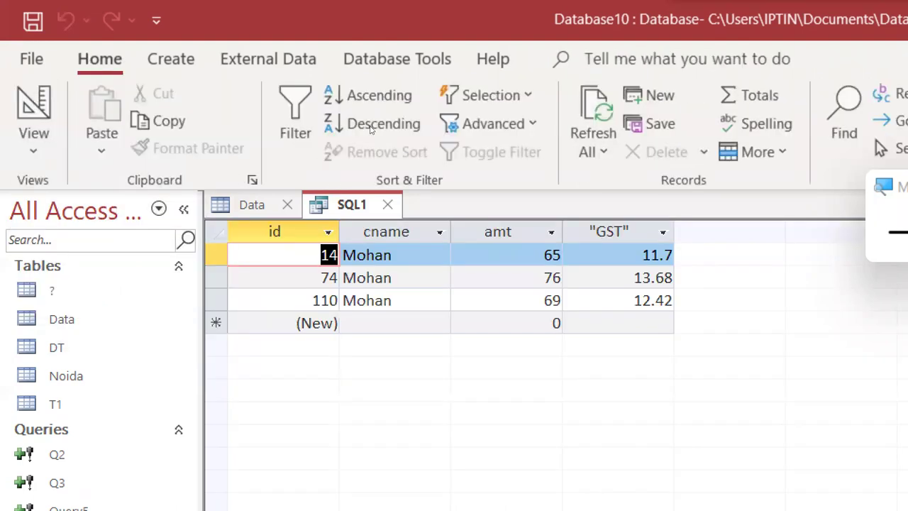
key("Tab")
key("Tab")
key("Tab")
key("Down")
key("Down")
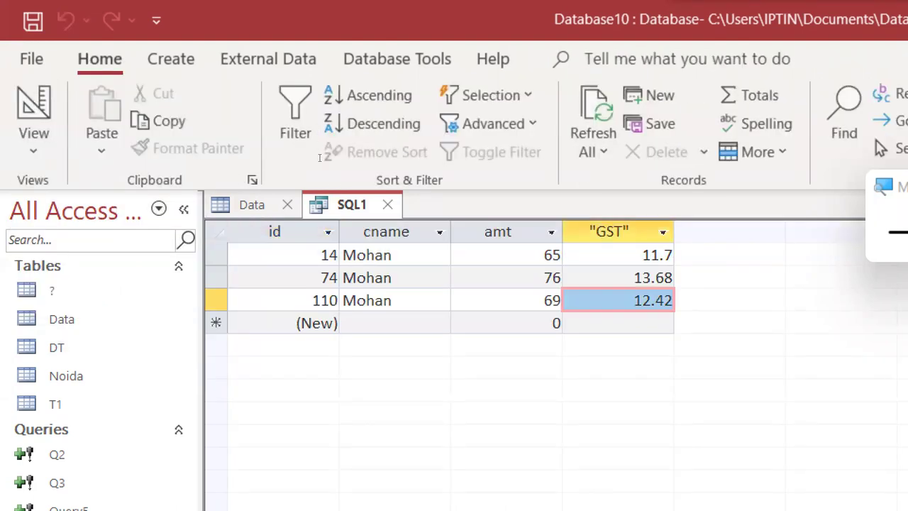
key("Down")
key("ctrl+space")
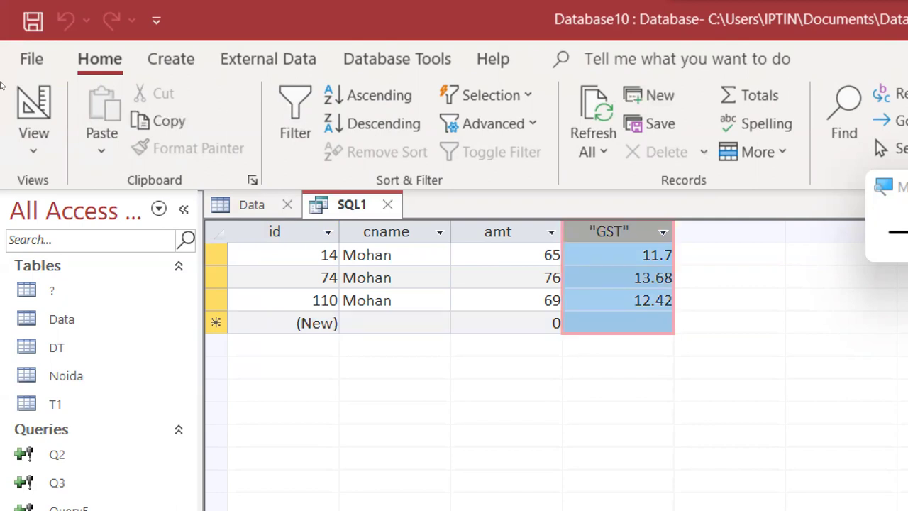
- Back in SQL View, delete the quotation marks around the GST alias
left_click(18, 82)
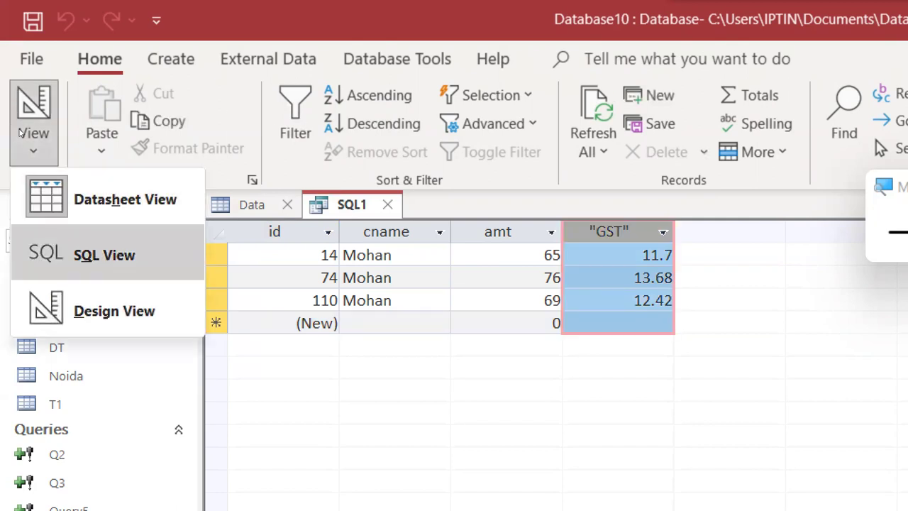
left_click(71, 254)
key("ctrl+Home")
key("End")
key("BackSpace")
key("Left")
key("Left")
key("Left")
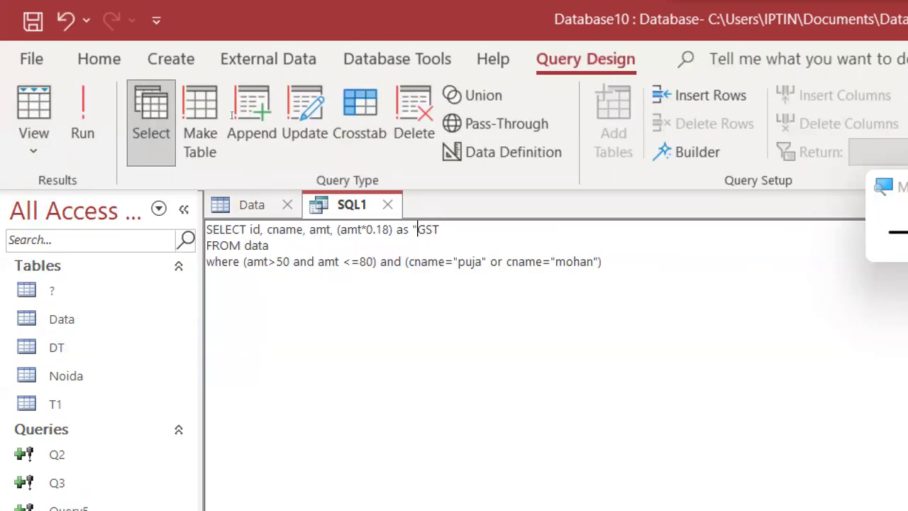
key("BackSpace")
- Rerun the query to confirm the plain GST heading, then return to SQL View
left_click(33, 142)
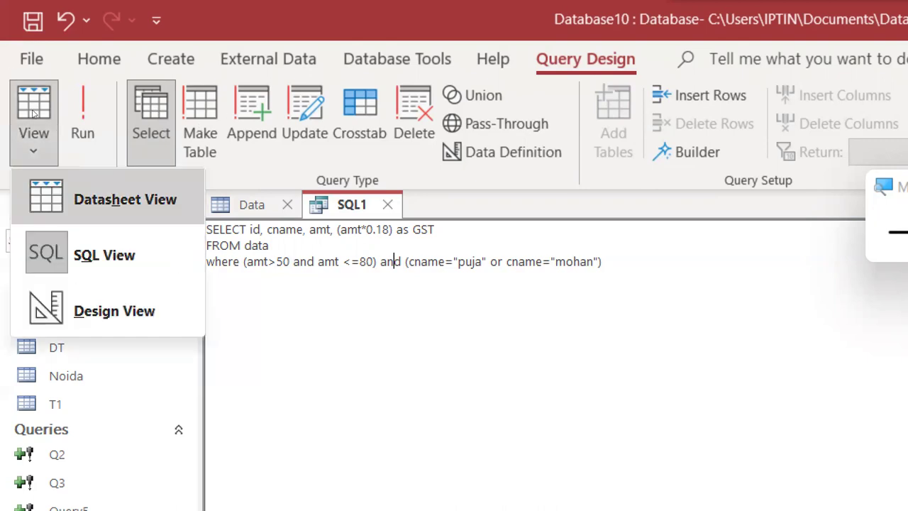
left_click(34, 110)
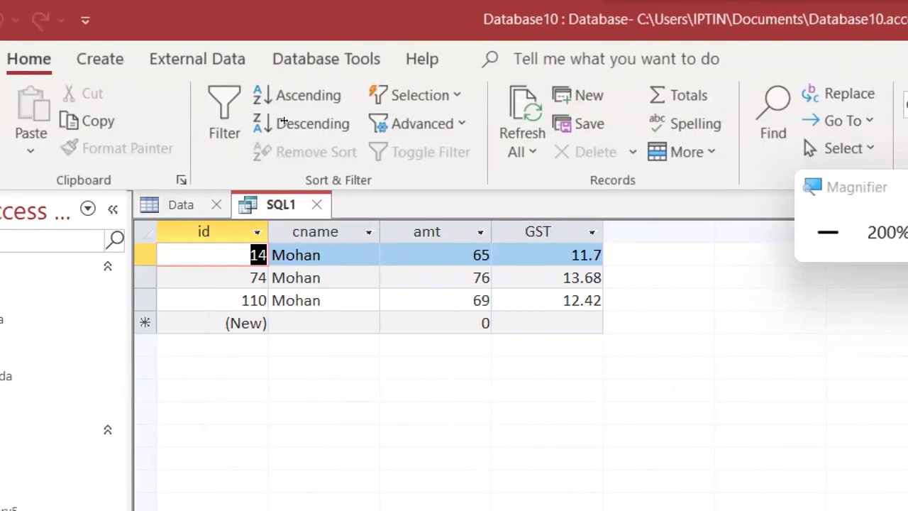
left_click(33, 117)
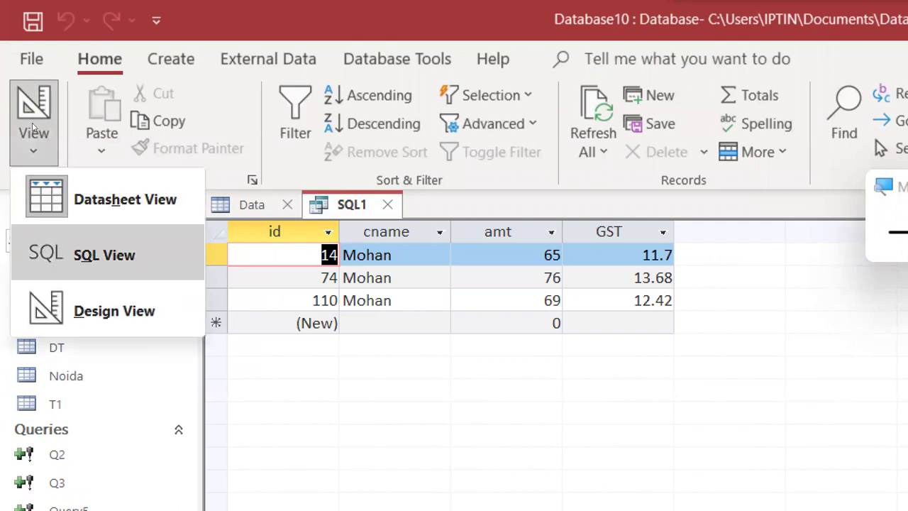
left_click(104, 255)
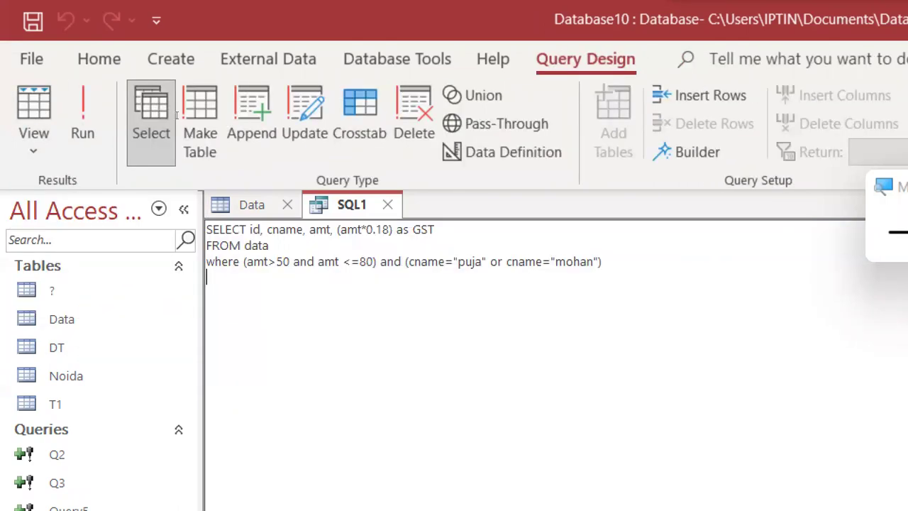
- Add ,round(GST,0) as RGST after the GST alias in the SELECT list
key("shift+Right")
key("shift+Right")
key("shift+Right")
key("shift+Right")
key("shift+Right")
key("shift+Right")
key("shift+Right")
key("shift+Right")
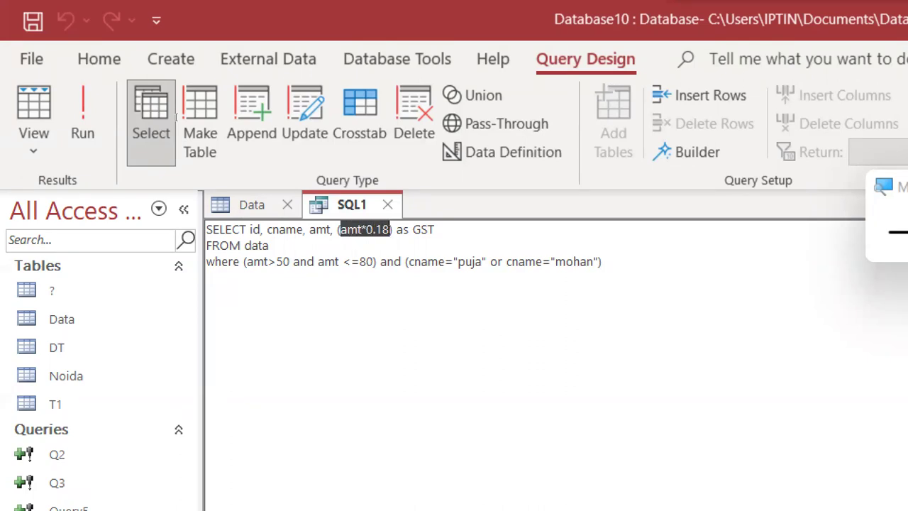
key("Right")
key("Right")
key("Right")
key("Right")
key("Right")
key("Right")
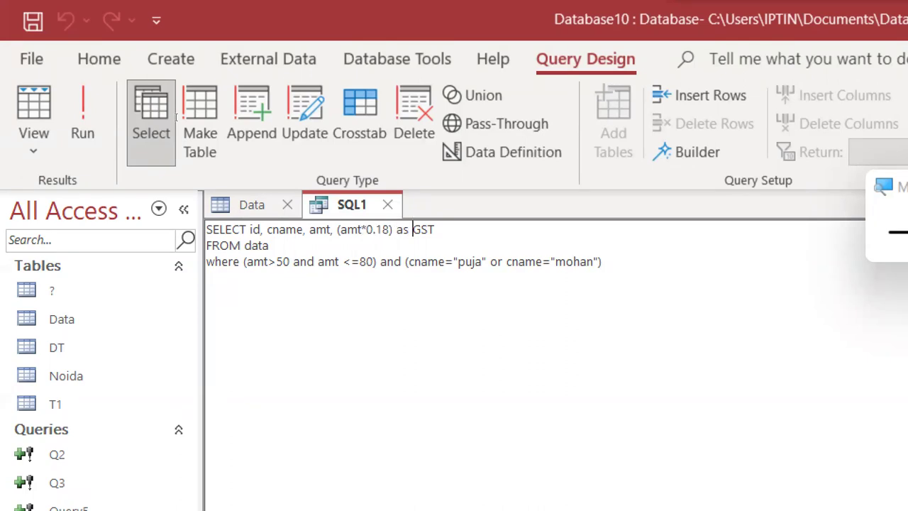
key("shift+Right")
key("shift+Right")
key("shift+Right")
key("Right")
type(",")
type("roun")
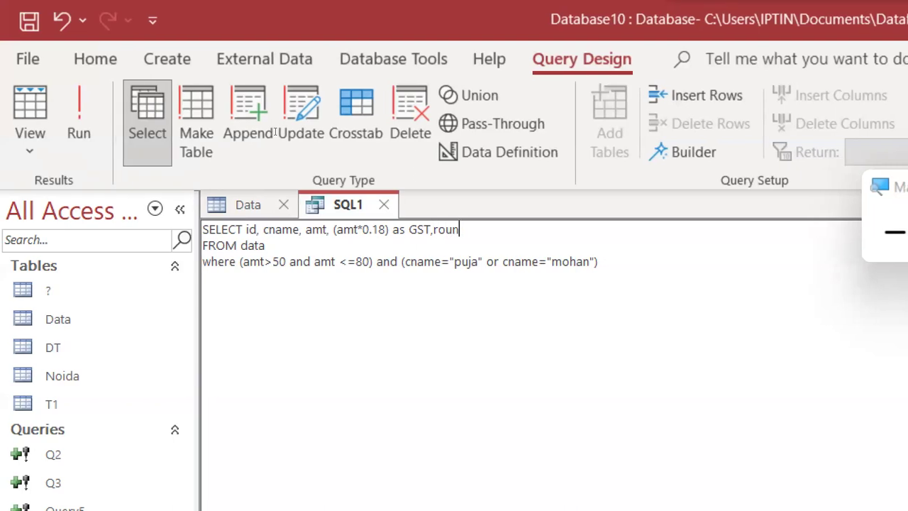
type("d(")
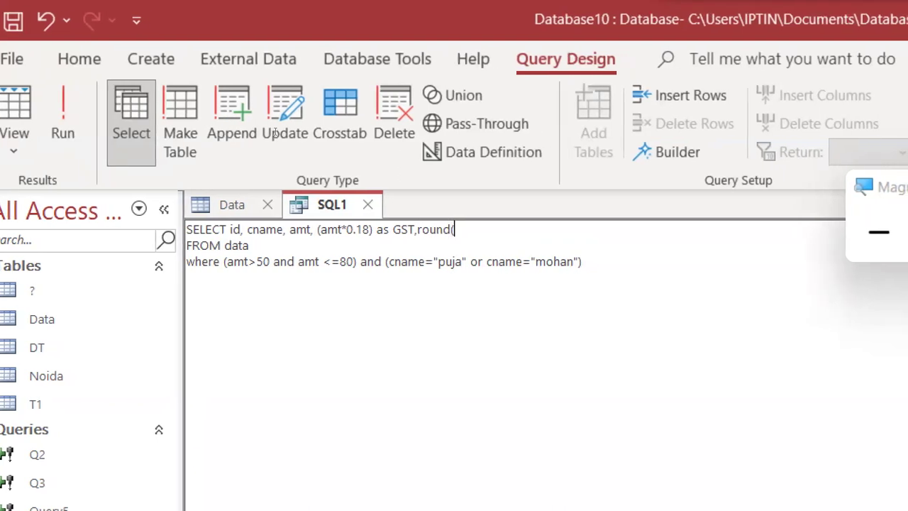
type("G")
type("S")
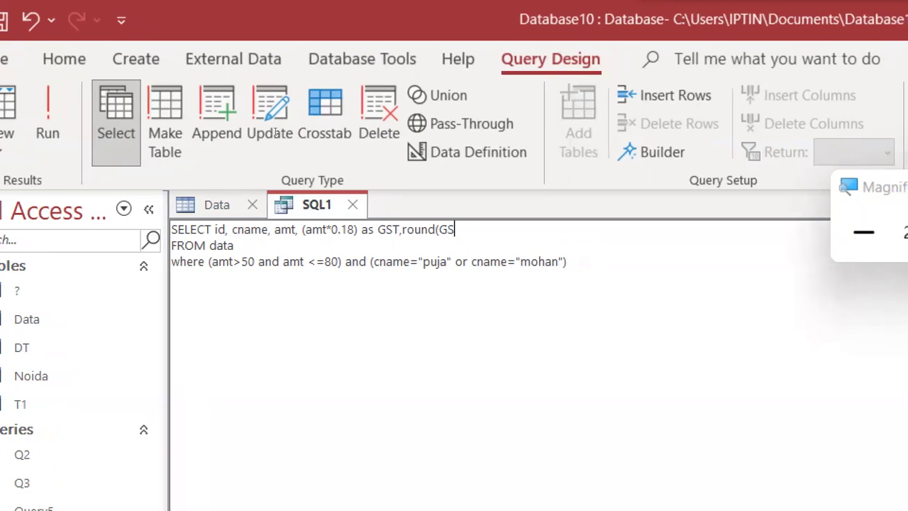
type("T)")
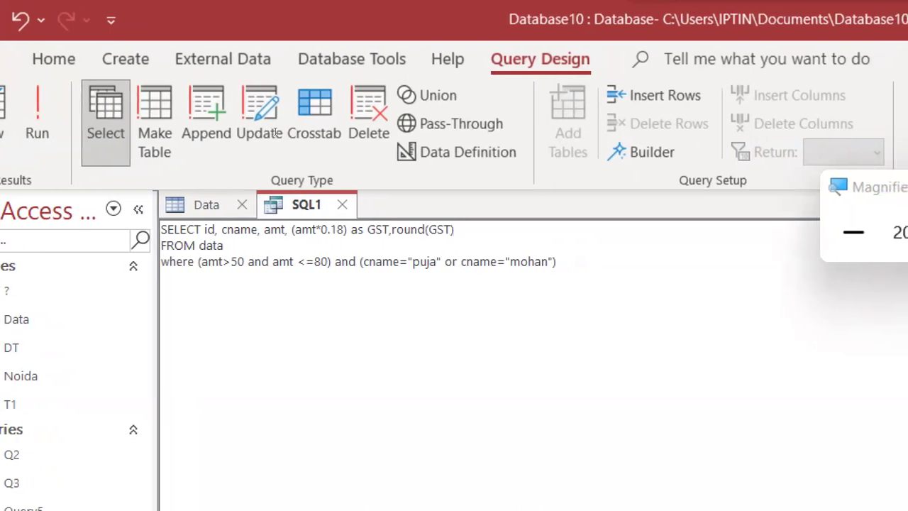
key("BackSpace")
type(",0) as ")
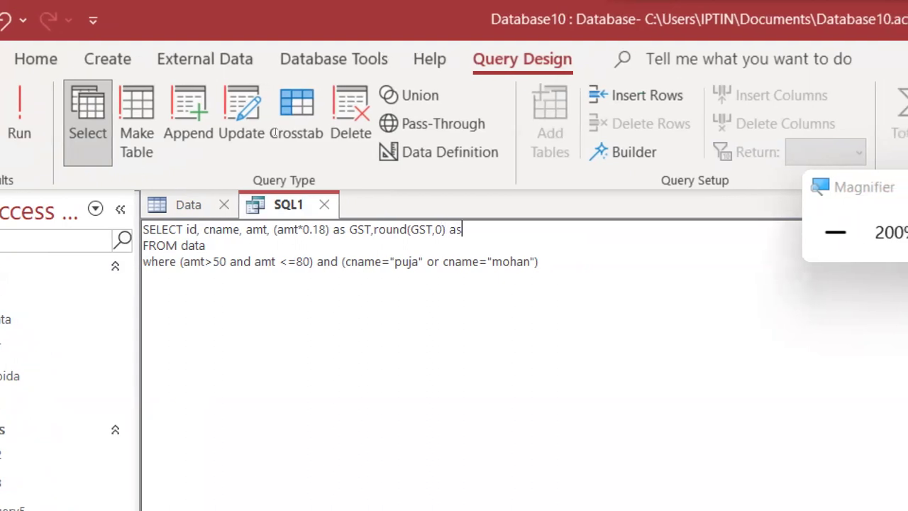
type("R")
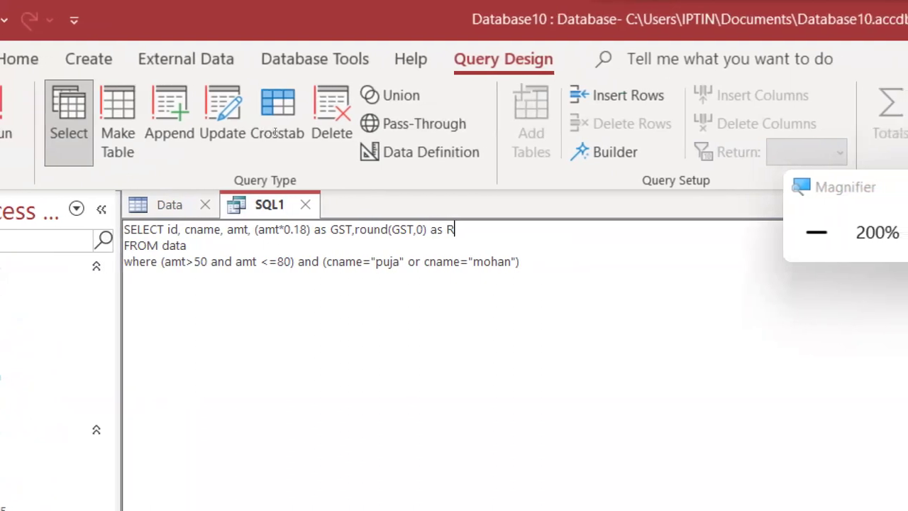
type("GST")
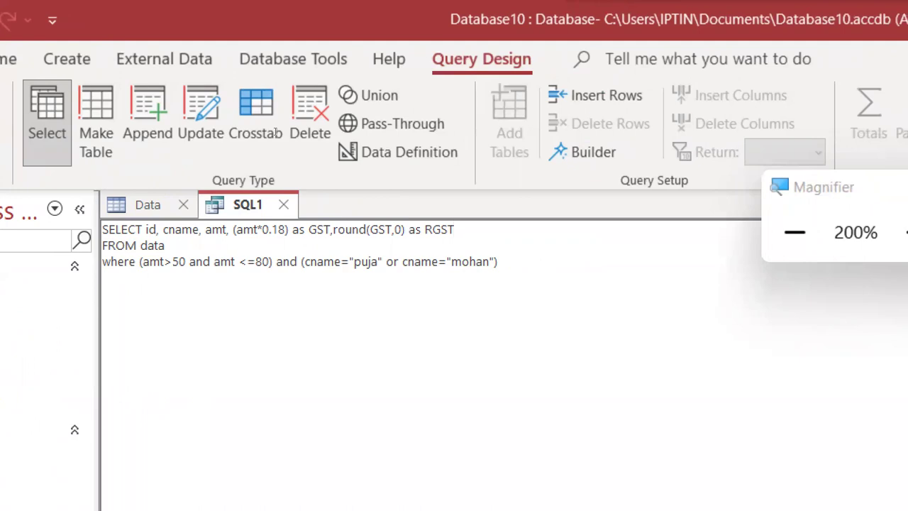
key("ctrl+End")
left_click(33, 106)
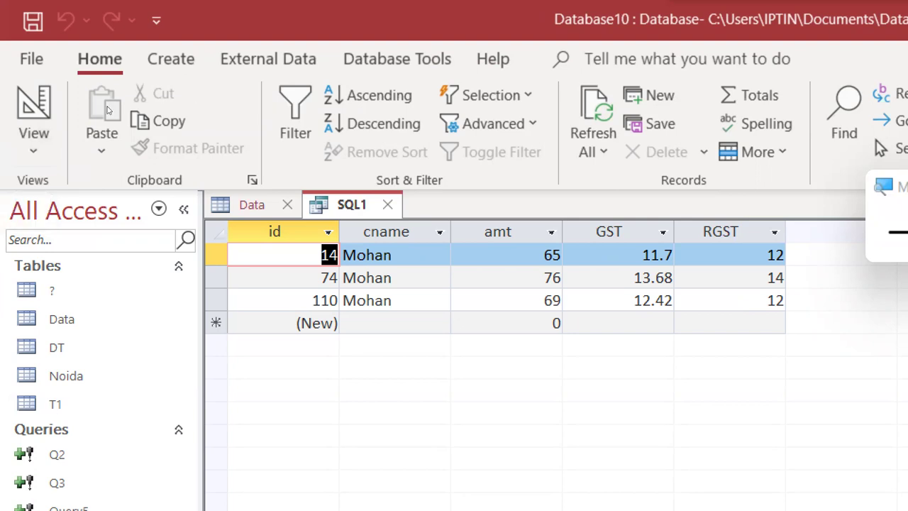
key("ctrl+F6")
key("ctrl+F6")
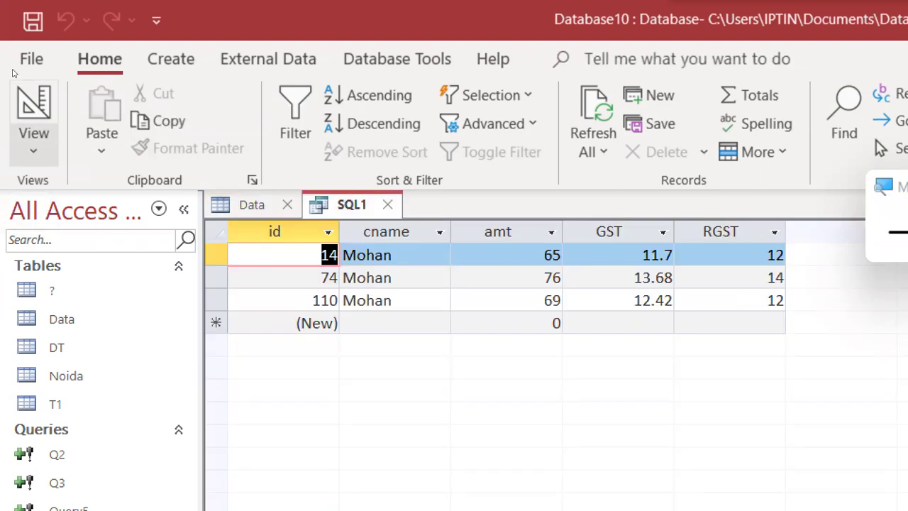
left_click(18, 82)
left_click(100, 255)
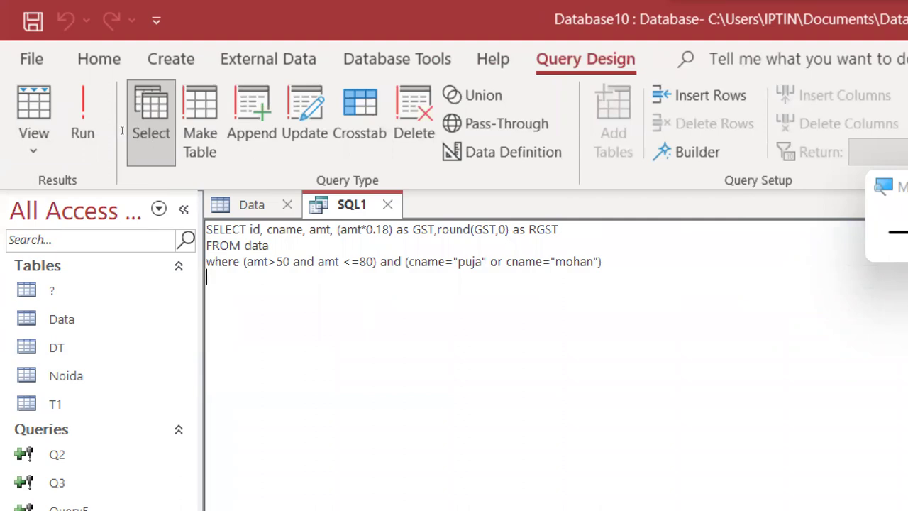
- Replace the WHERE condition with a cname like wildcard pattern matching a customer name
left_click_drag(243, 261, 367, 261)
key("shift+End")
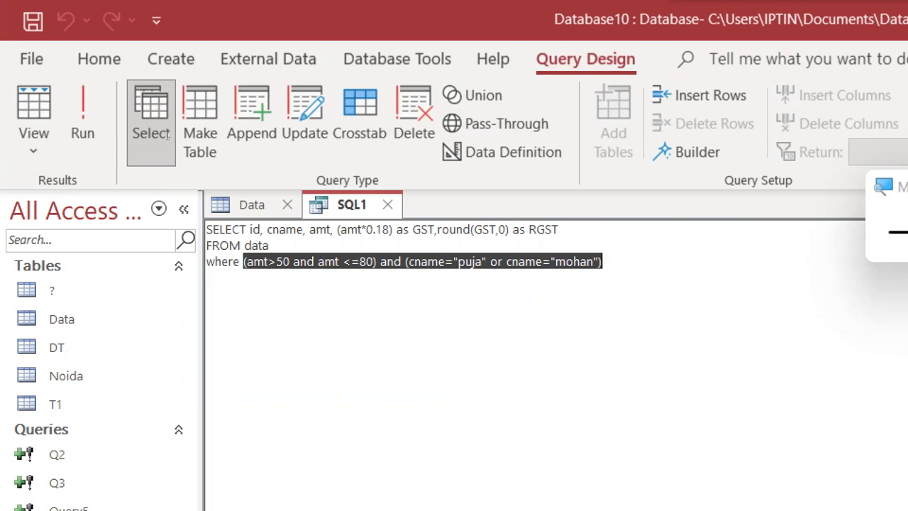
left_click(350, 261)
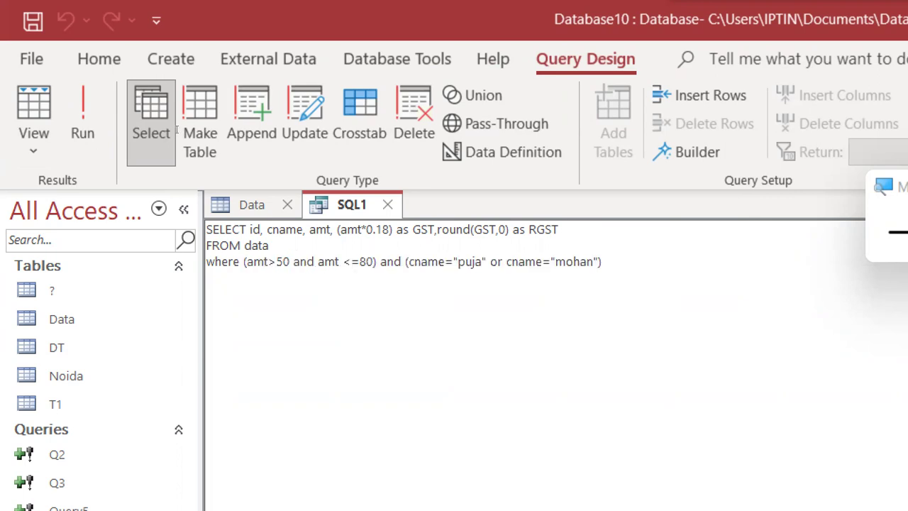
type(">")
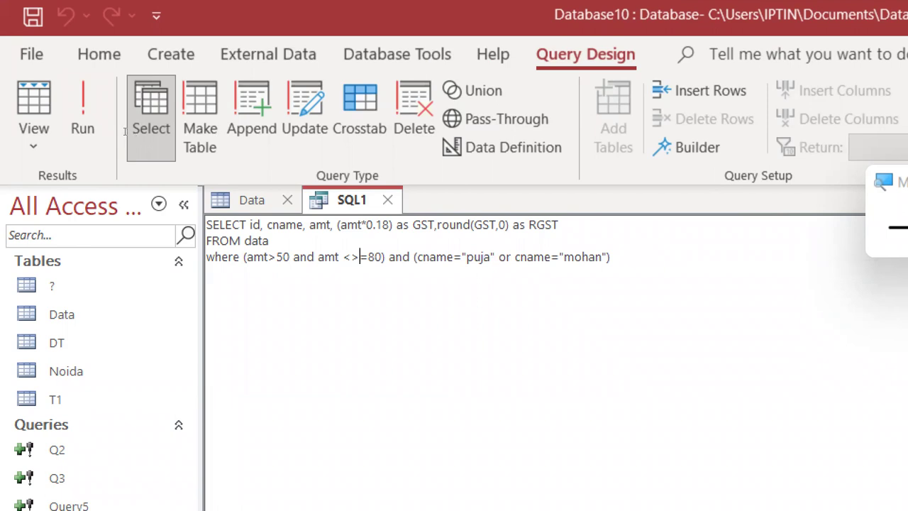
left_click_drag(243, 256, 611, 256)
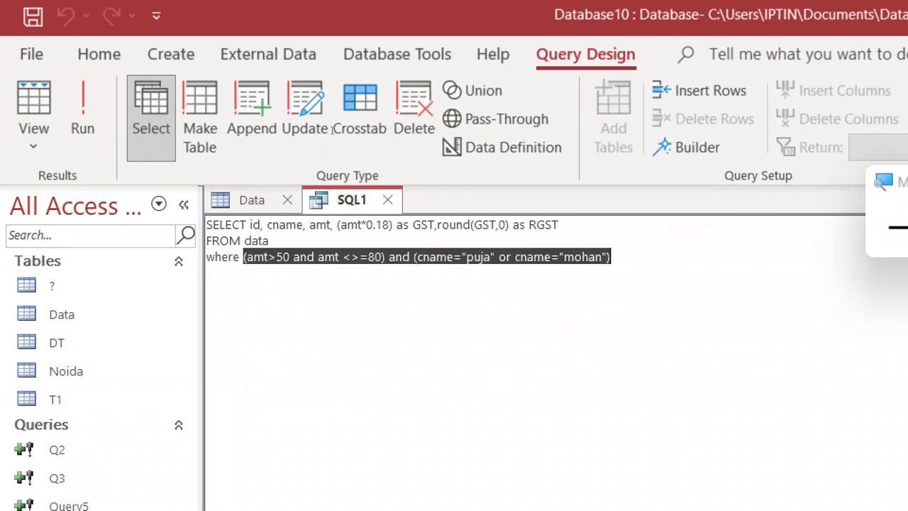
key("Delete")
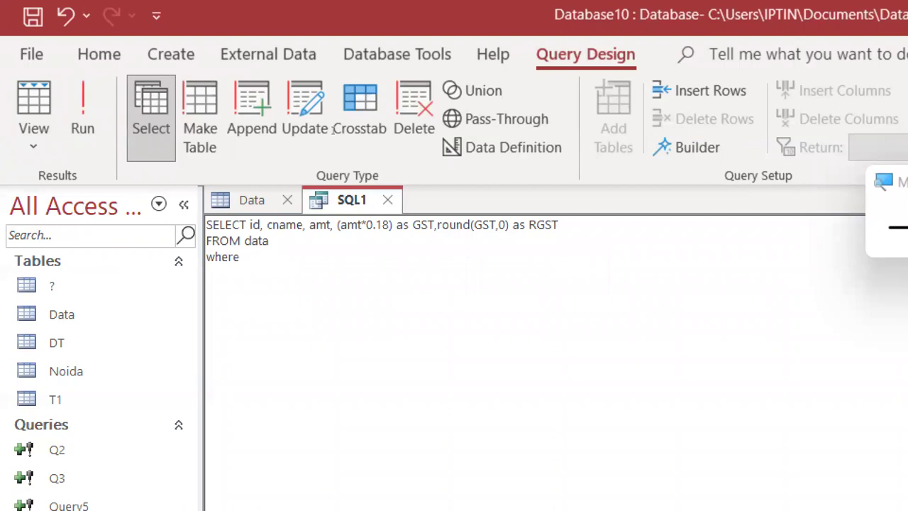
type("like")
key("BackSpace")
key("BackSpace")
key("BackSpace")
key("BackSpace")
type("cname loke")
key("BackSpace")
key("BackSpace")
key("BackSpace")
type("ike")
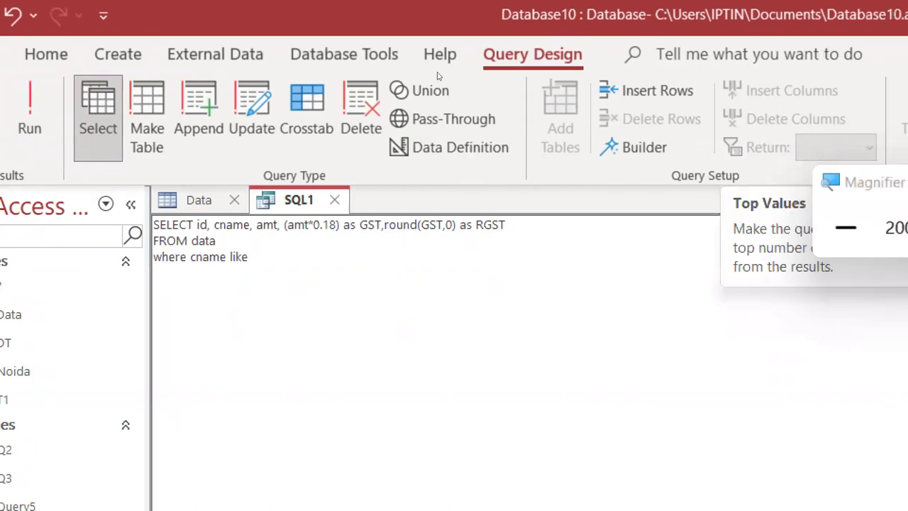
type(" \"*Puja*\"")
key("Return")
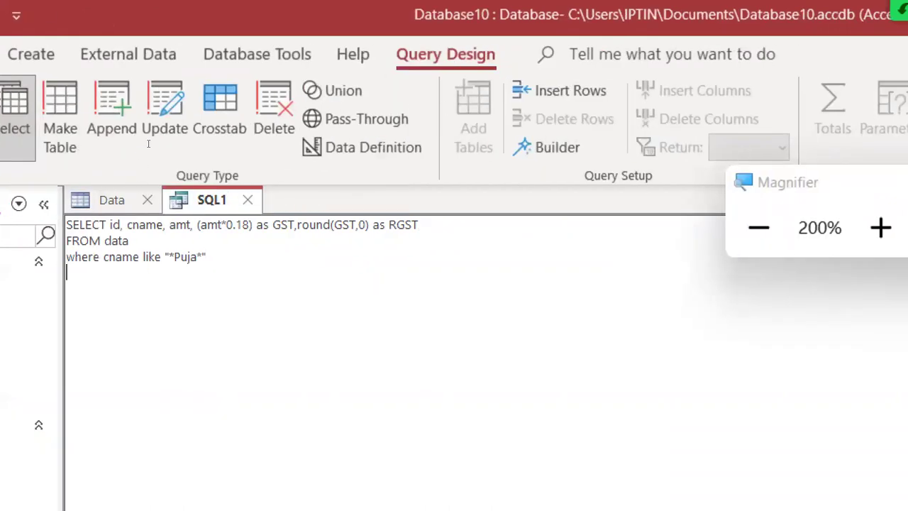